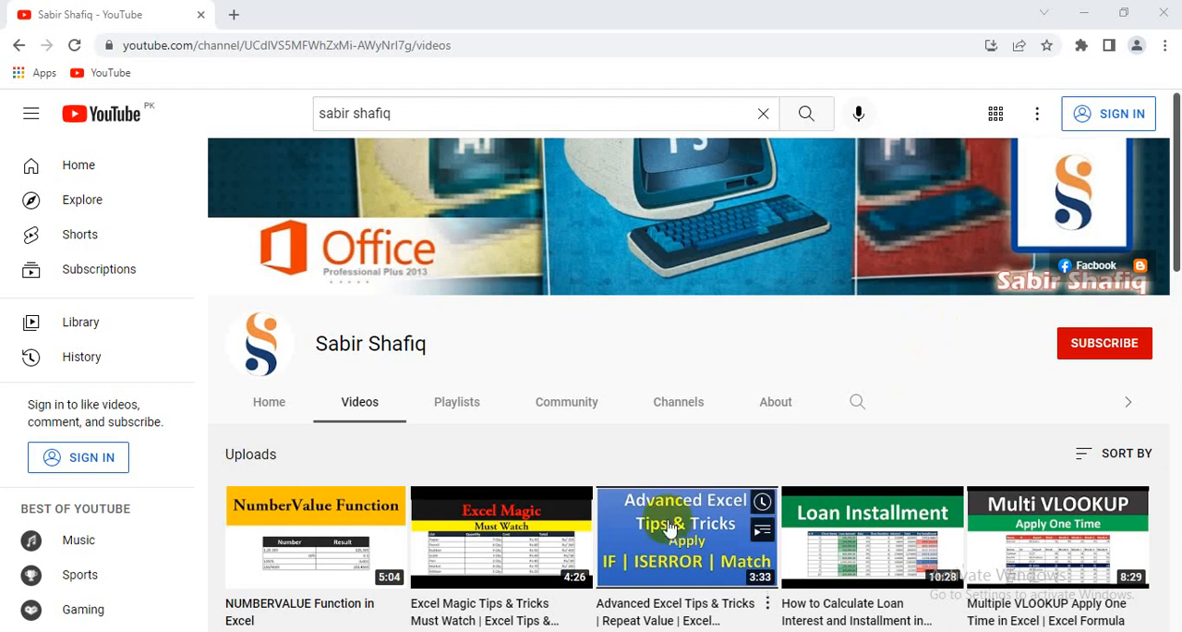
Step: Switch to the blank Excel sheet and enter 5, 3, 6, 9, 7, 4, 7 and 5 down cells E8 to E15
left_click(525, 630)
left_click(492, 495)
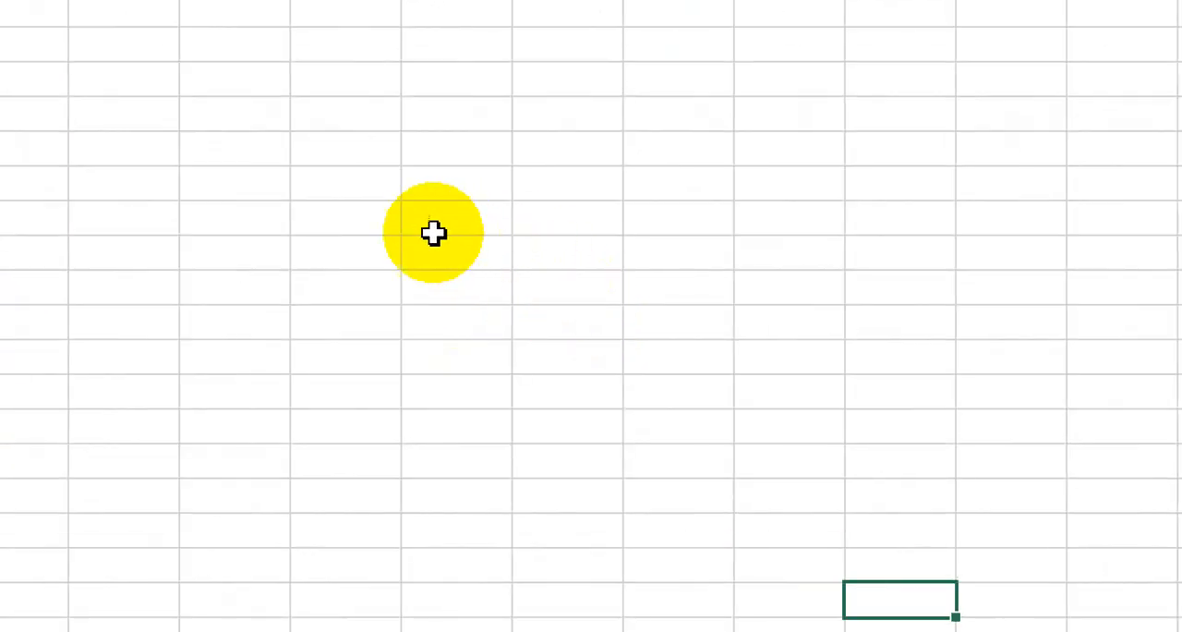
left_click(433, 233)
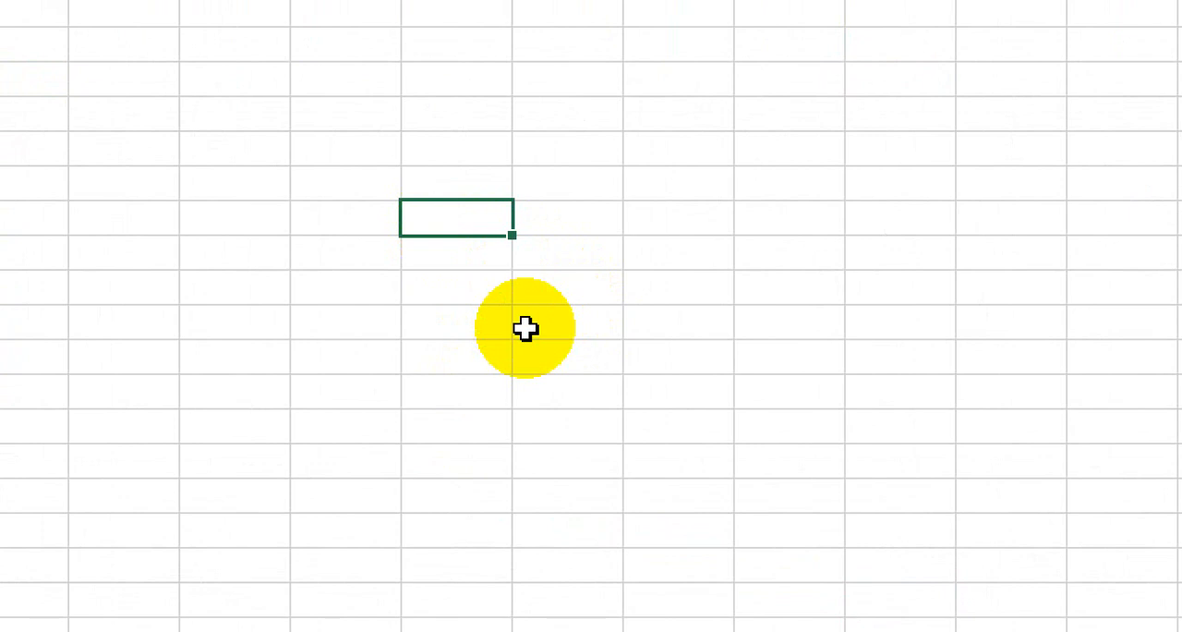
type("5")
key("Return")
type("3")
key("Return")
type("6")
key("Return")
type("9")
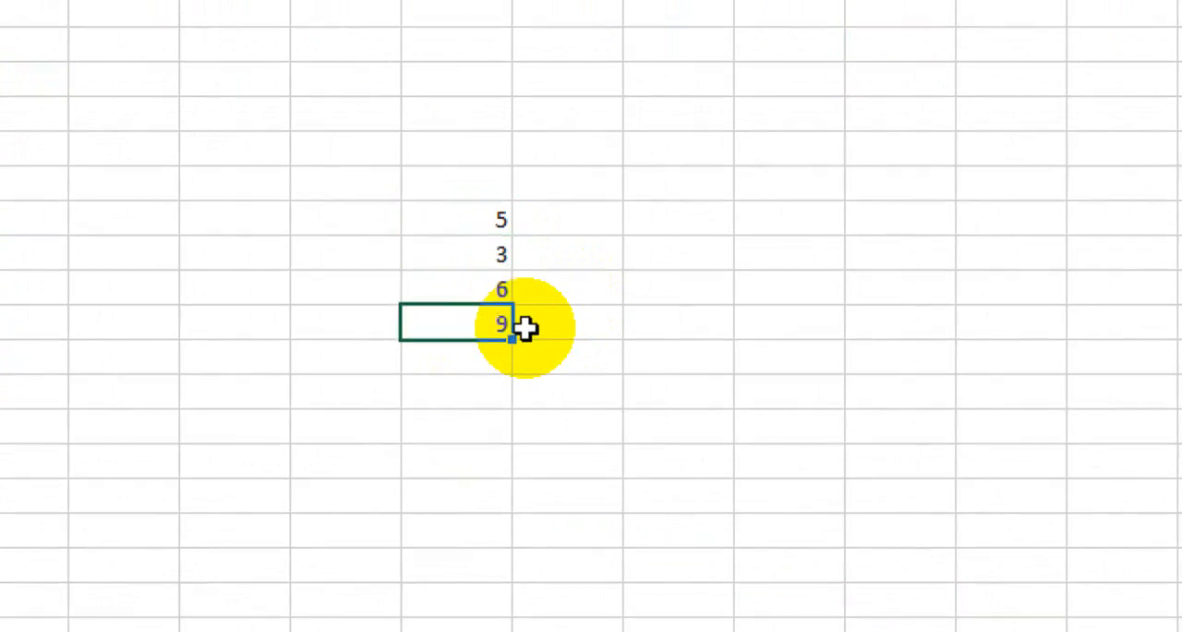
key("Return")
type("7")
key("Return")
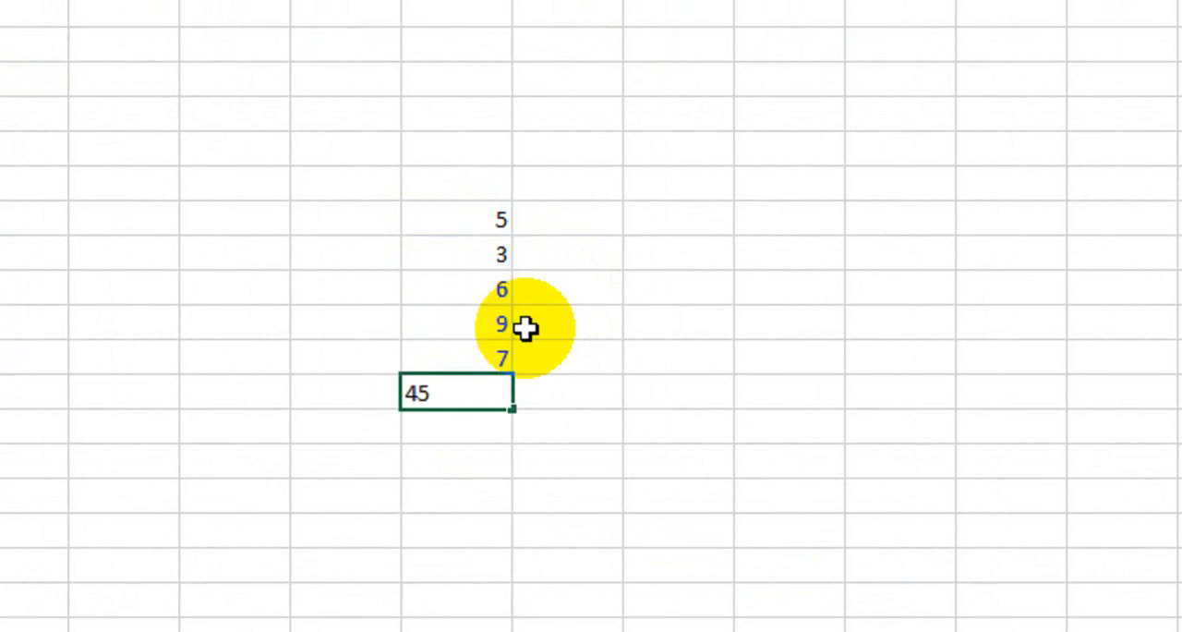
key("Return")
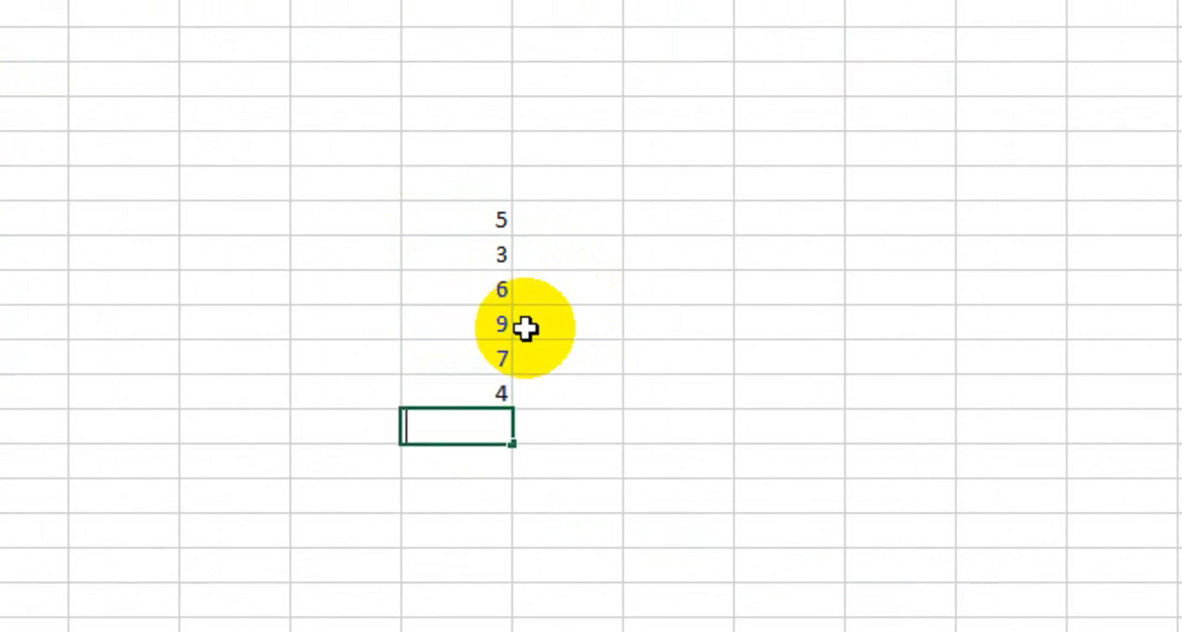
key("Return")
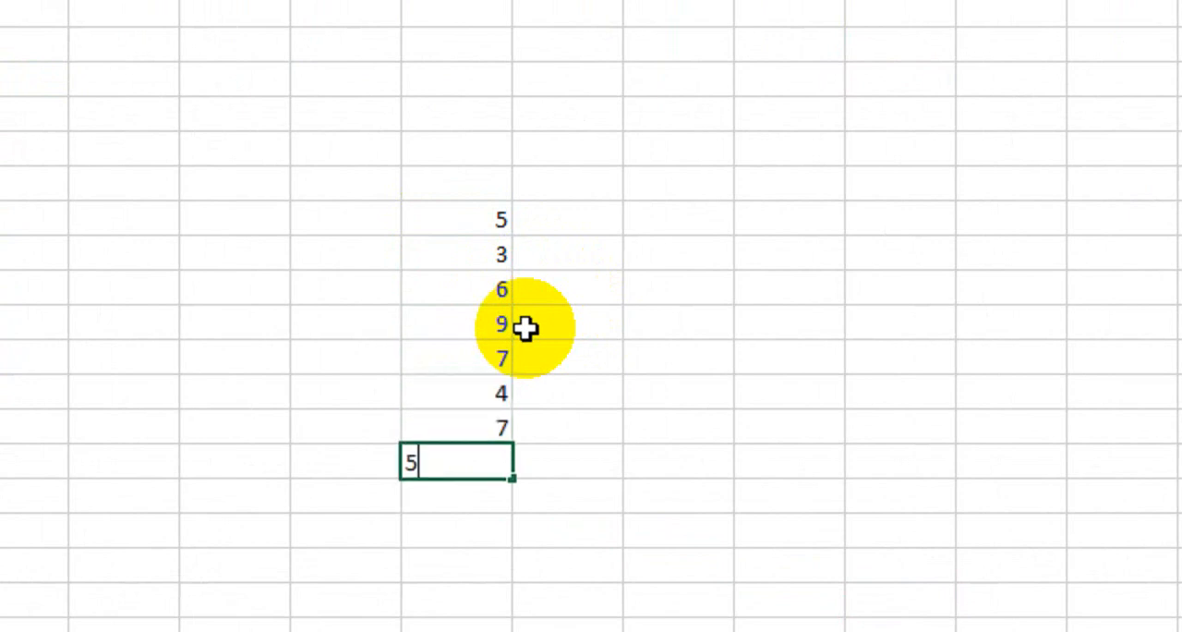
key("Return")
Step: Enter 2, 6, 3, 9, 8, 4, 7 and 5 down cells F8 to F15, beside the first column
left_click(585, 226)
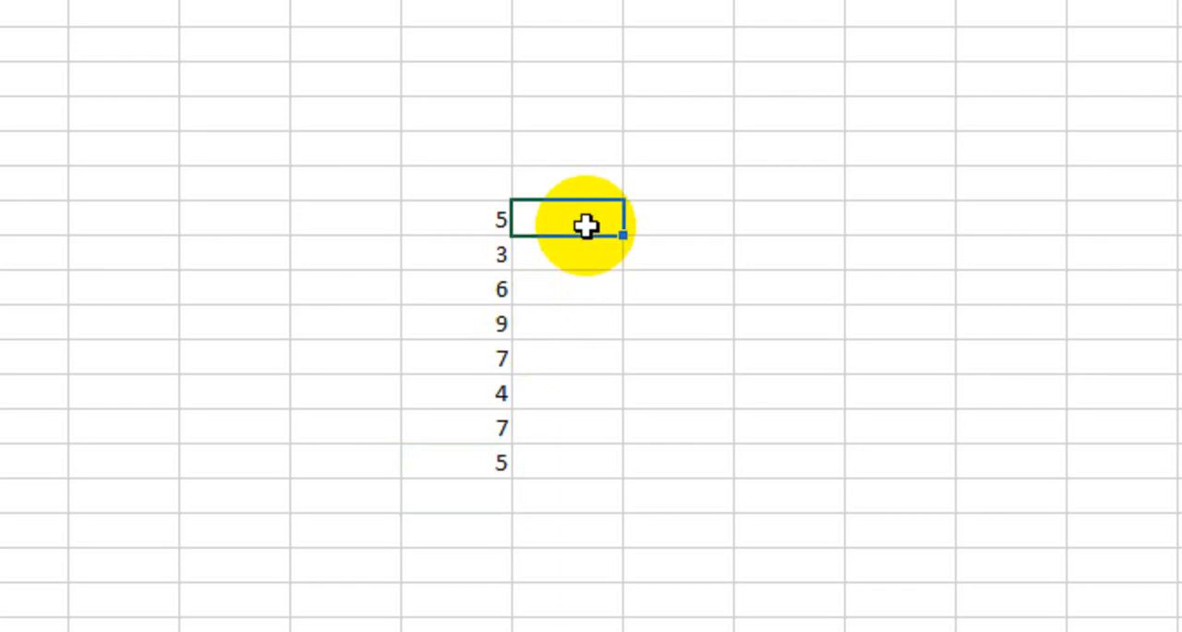
type("2")
key("Return")
type("6")
key("Return")
type("3")
key("Return")
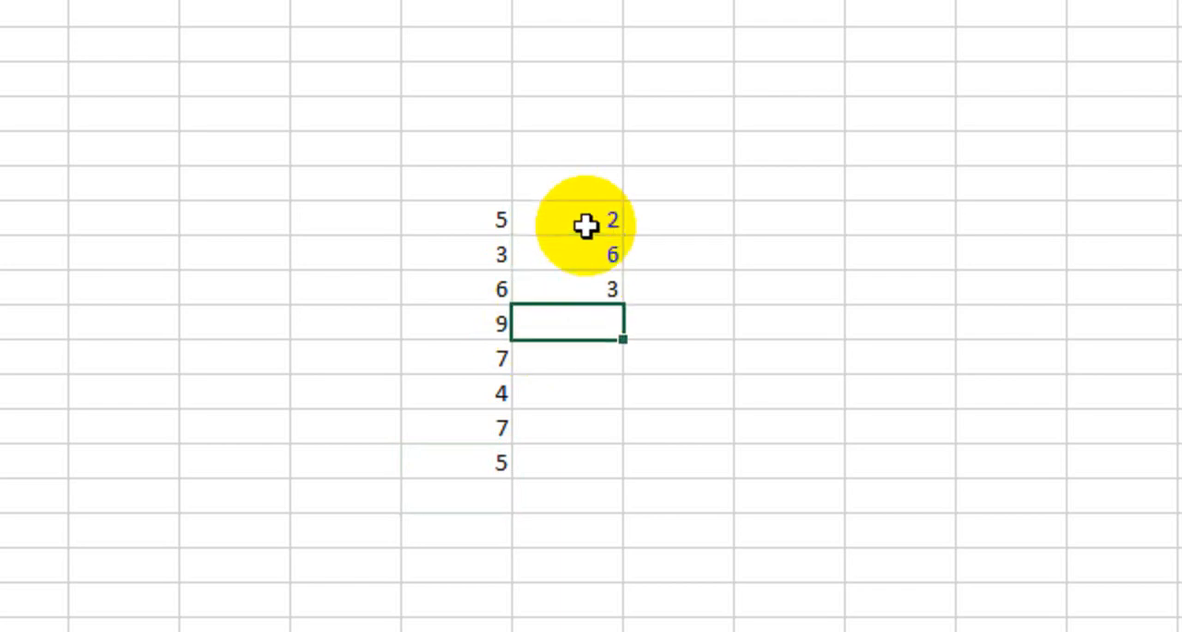
type("9")
key("Return")
type("8")
key("Return")
type("4")
key("Return")
type("7")
key("Return")
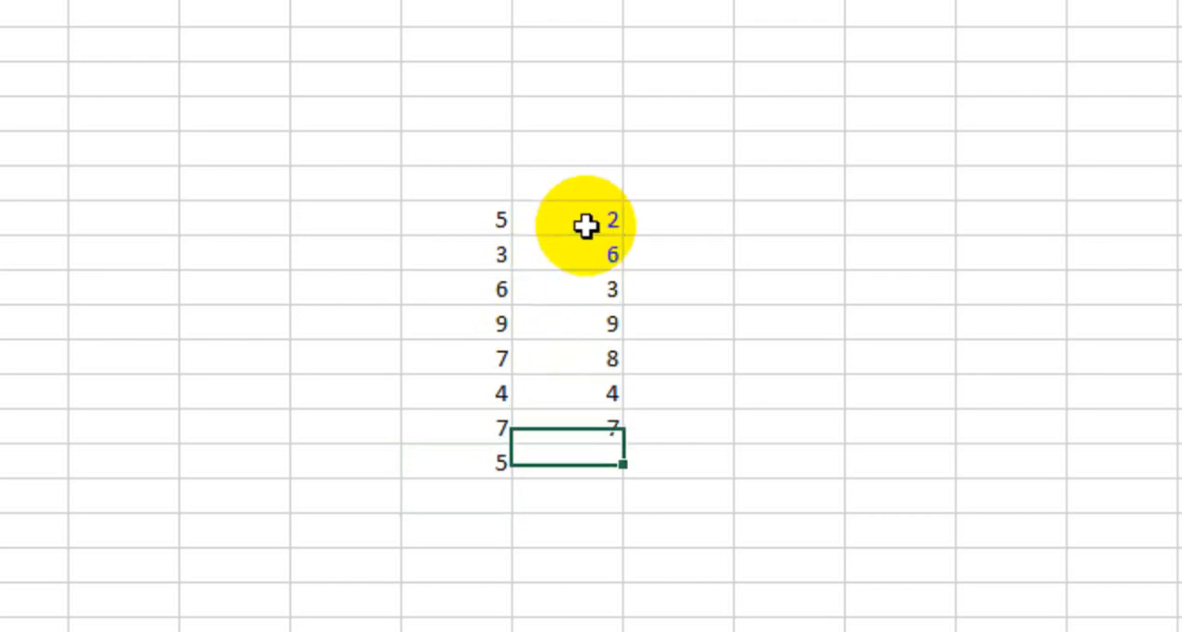
type("5")
key("Return")
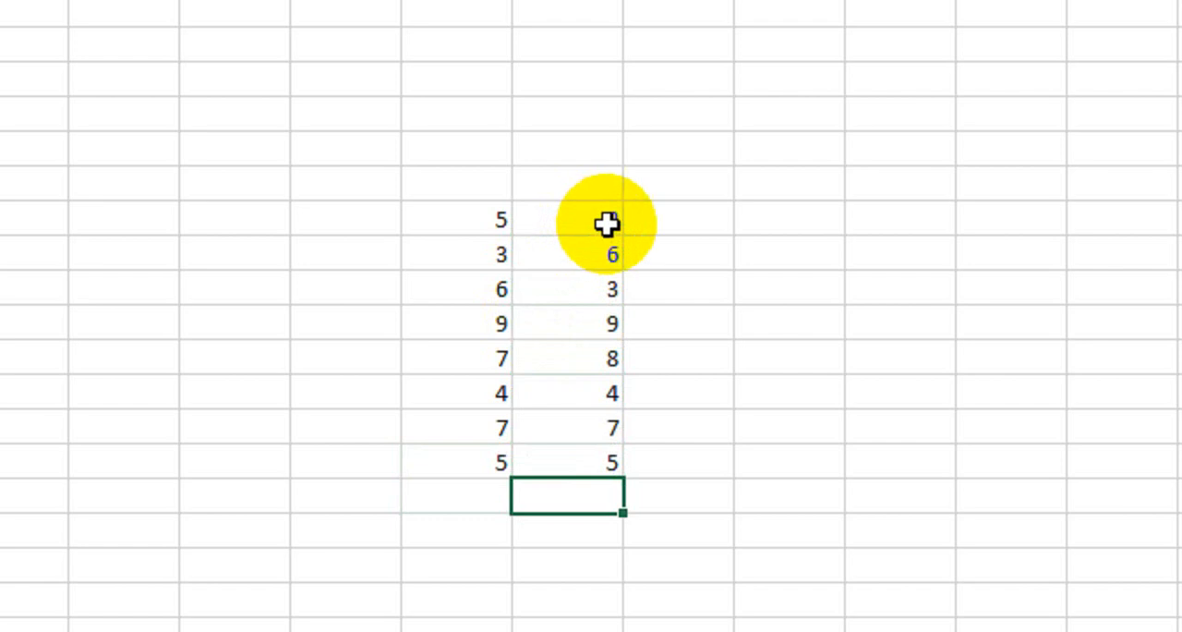
Step: Enter the formula =E8*F8 in cell G8 and fill it down to G15
left_click(717, 219)
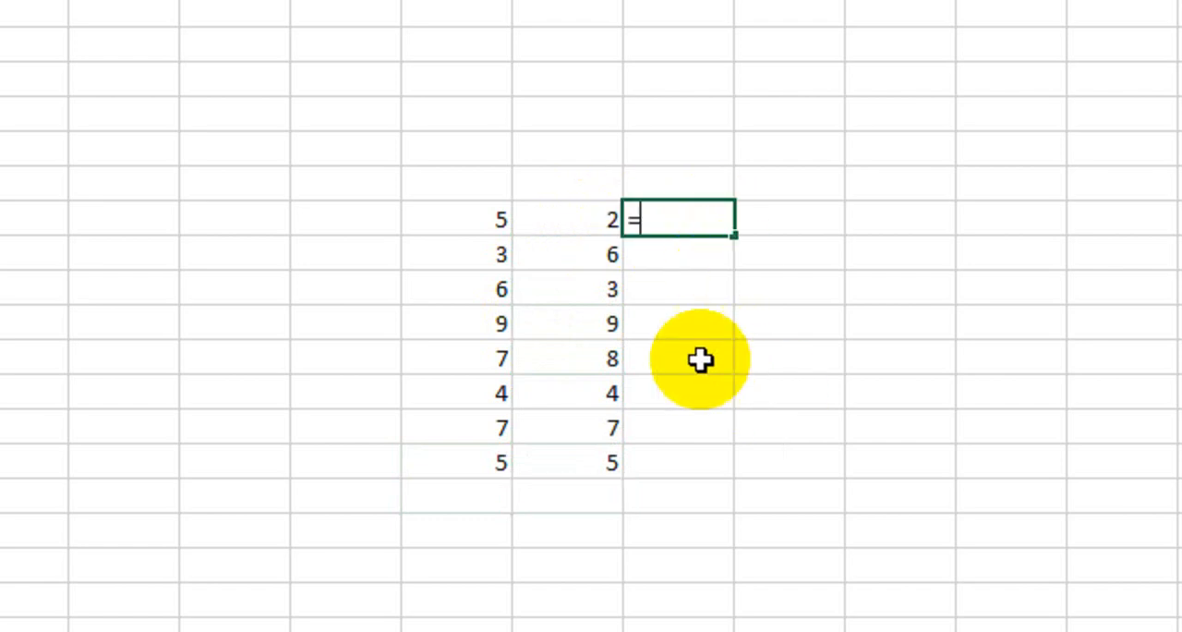
left_click(456, 214)
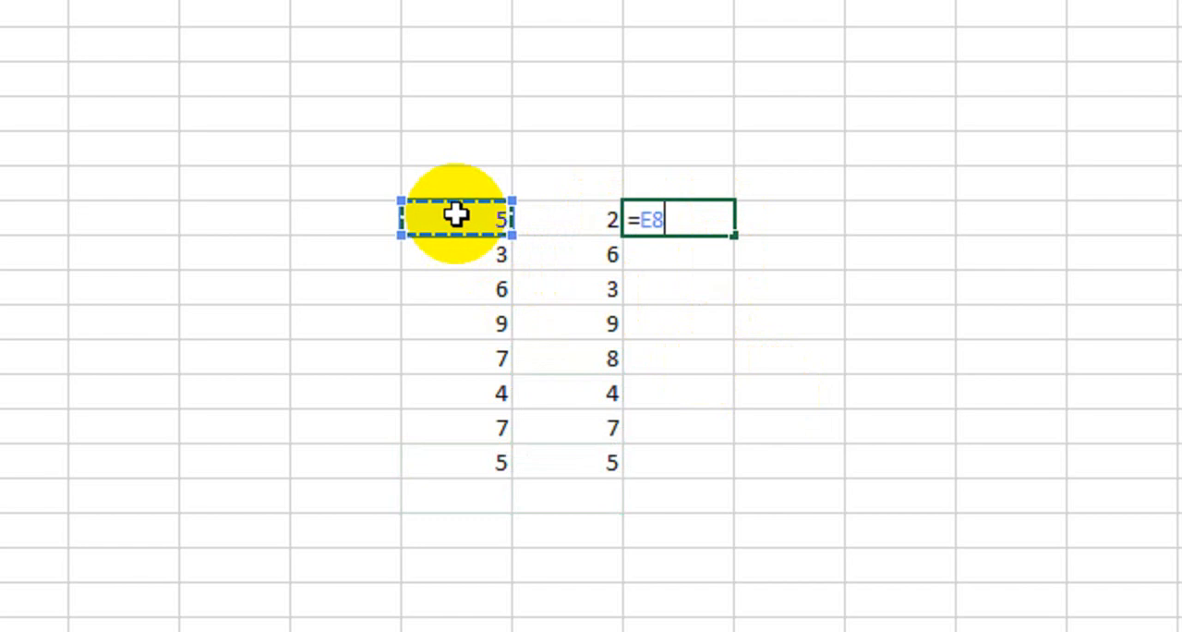
type("*")
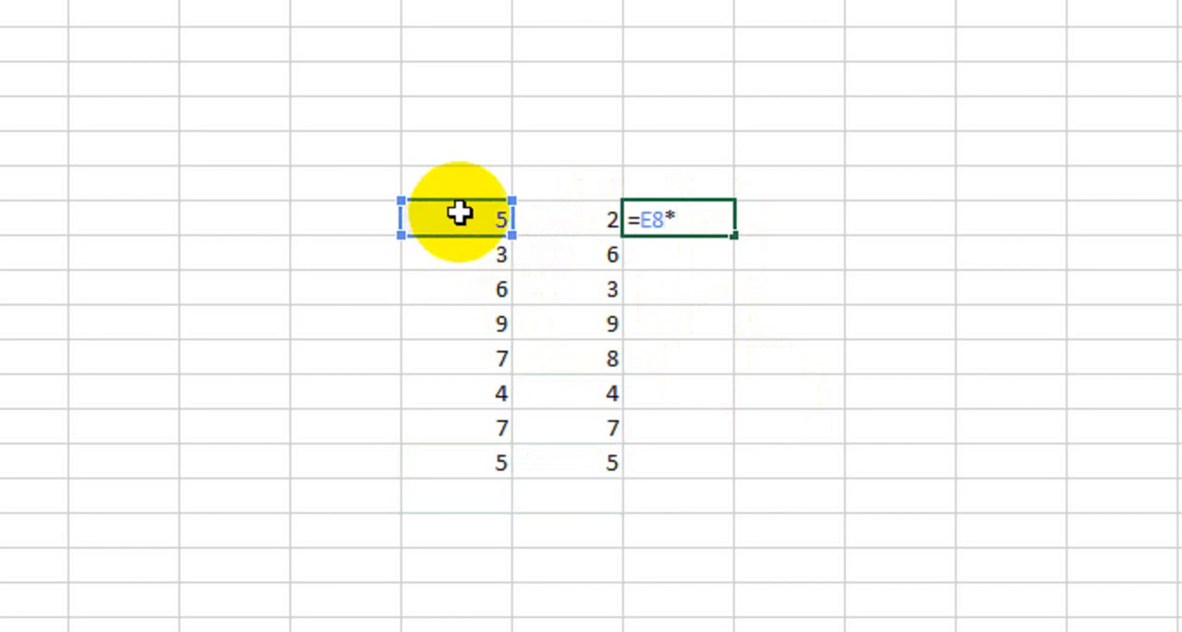
left_click(570, 229)
key("Return")
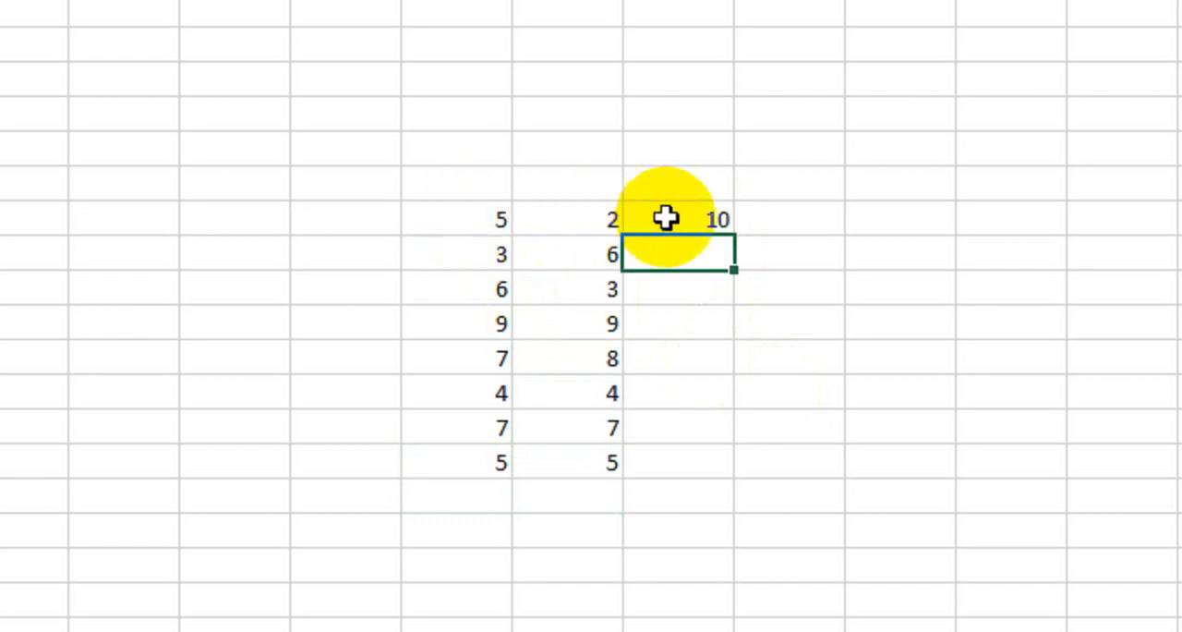
left_click(674, 222)
left_click_drag(735, 236, 725, 471)
left_click(789, 288)
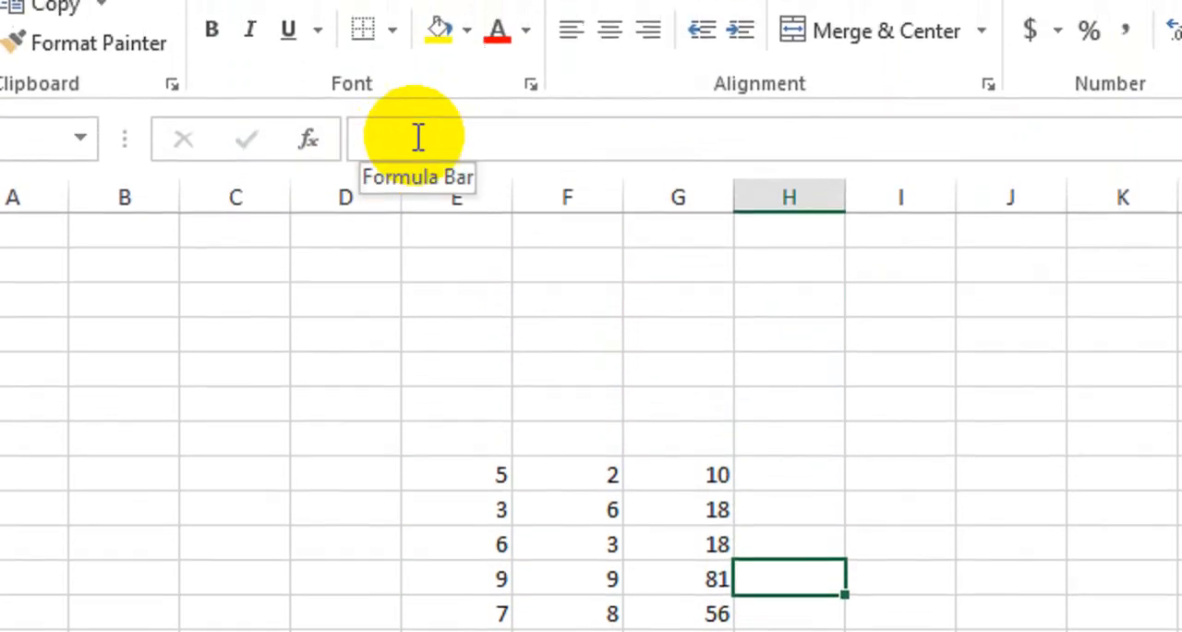
Step: Compare the contents of cells E8 and G8 to see which one holds a formula
left_click(480, 494)
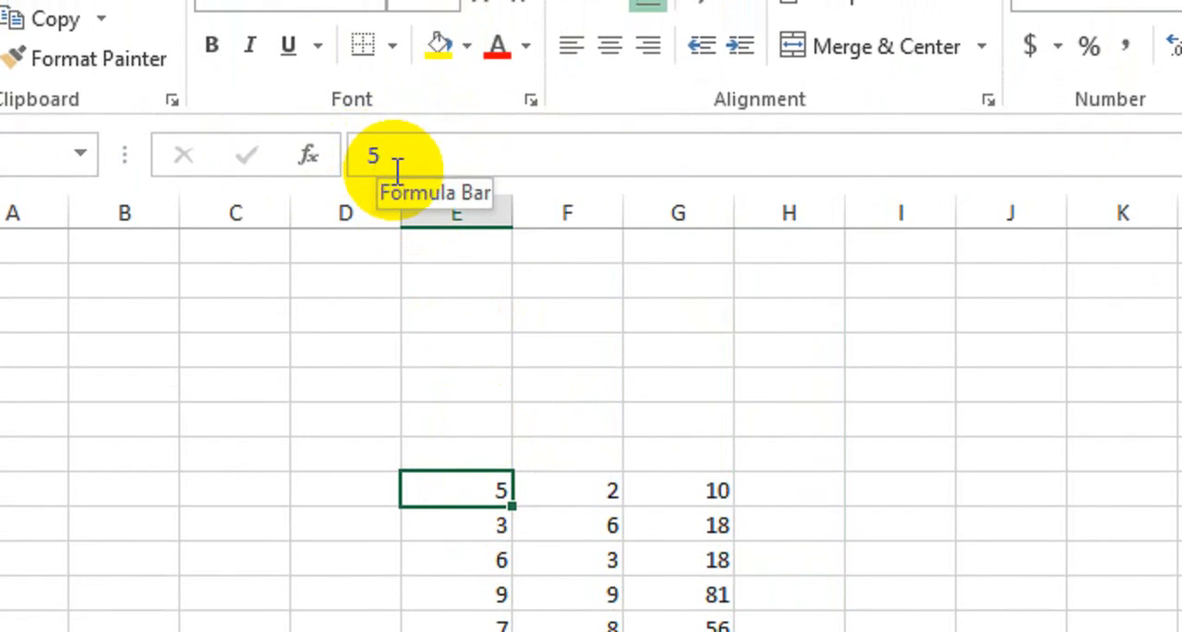
left_click(667, 489)
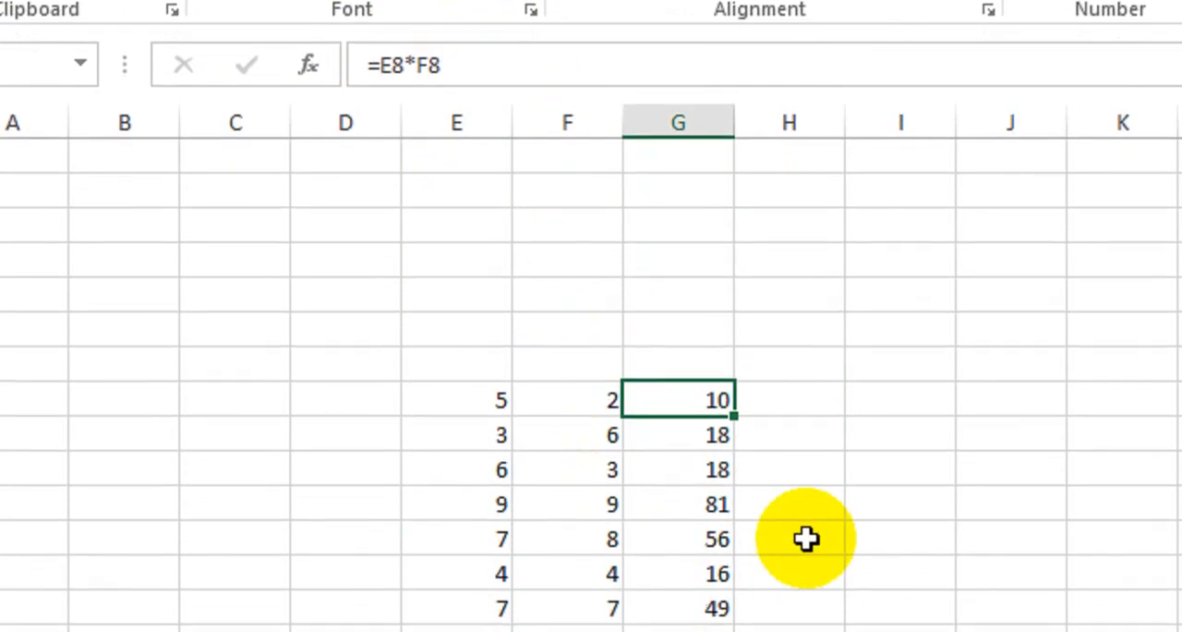
left_click(1052, 399)
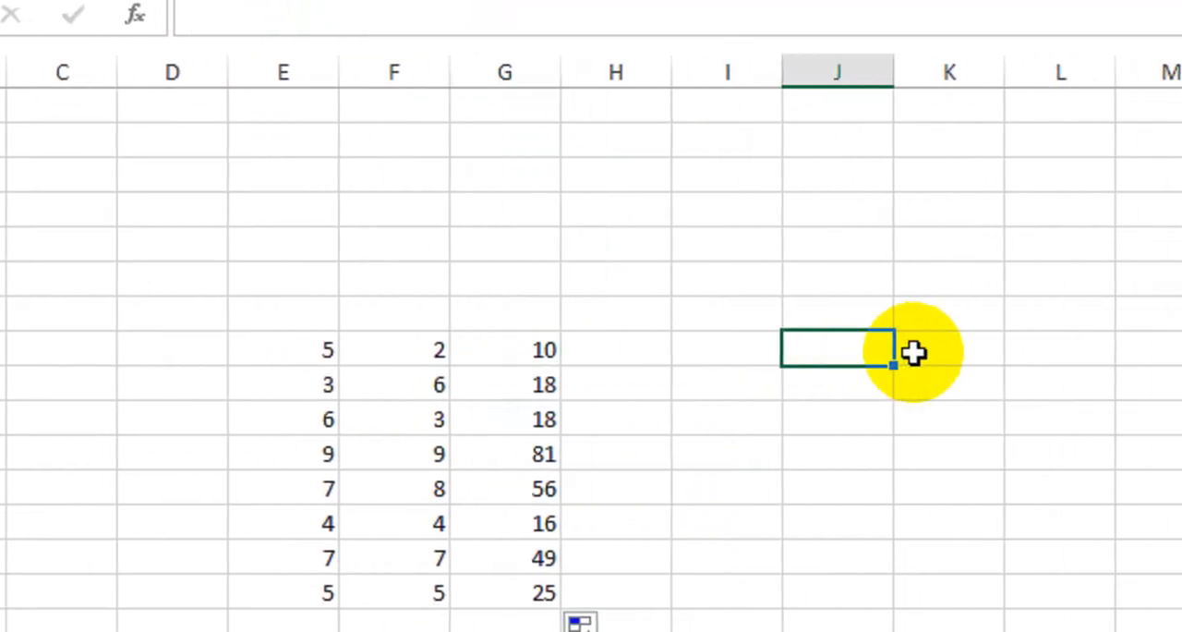
Step: Copy the values in E9:F13 and paste them into the empty area starting at cell K8
left_click(295, 386)
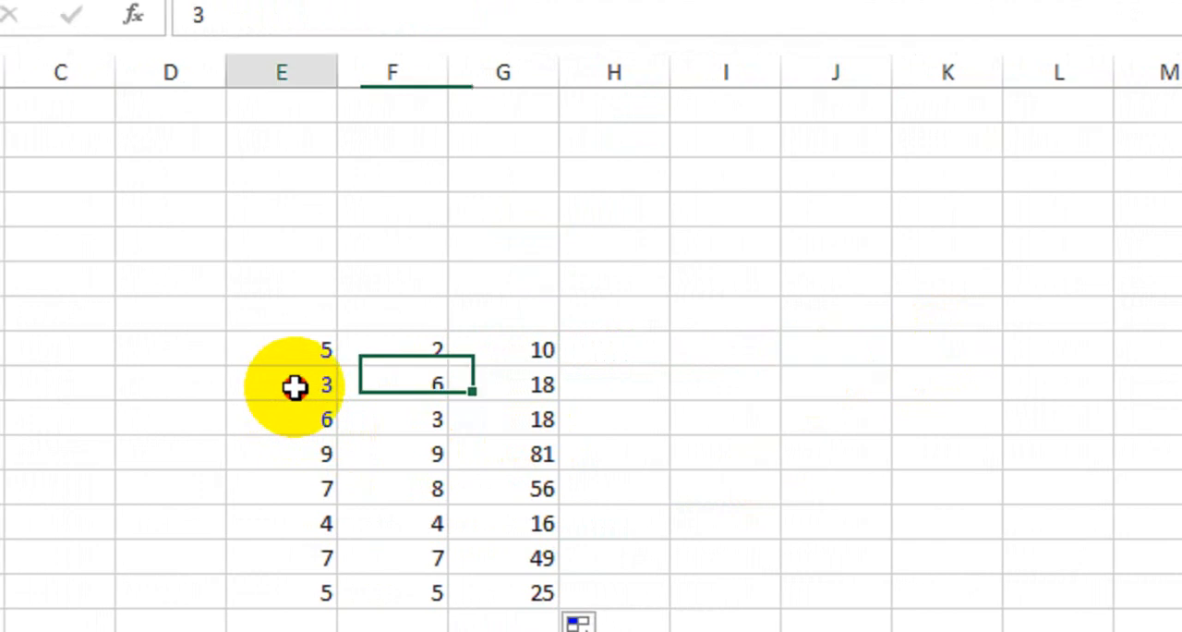
left_click_drag(294, 386, 382, 528)
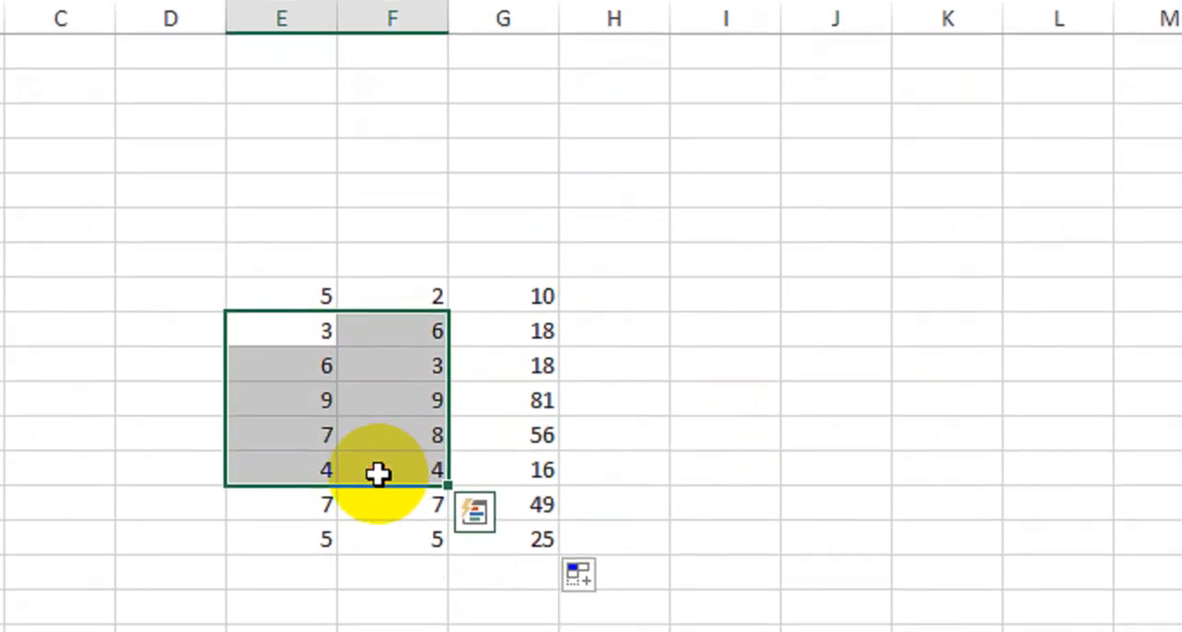
key("ctrl+c")
left_click(944, 299)
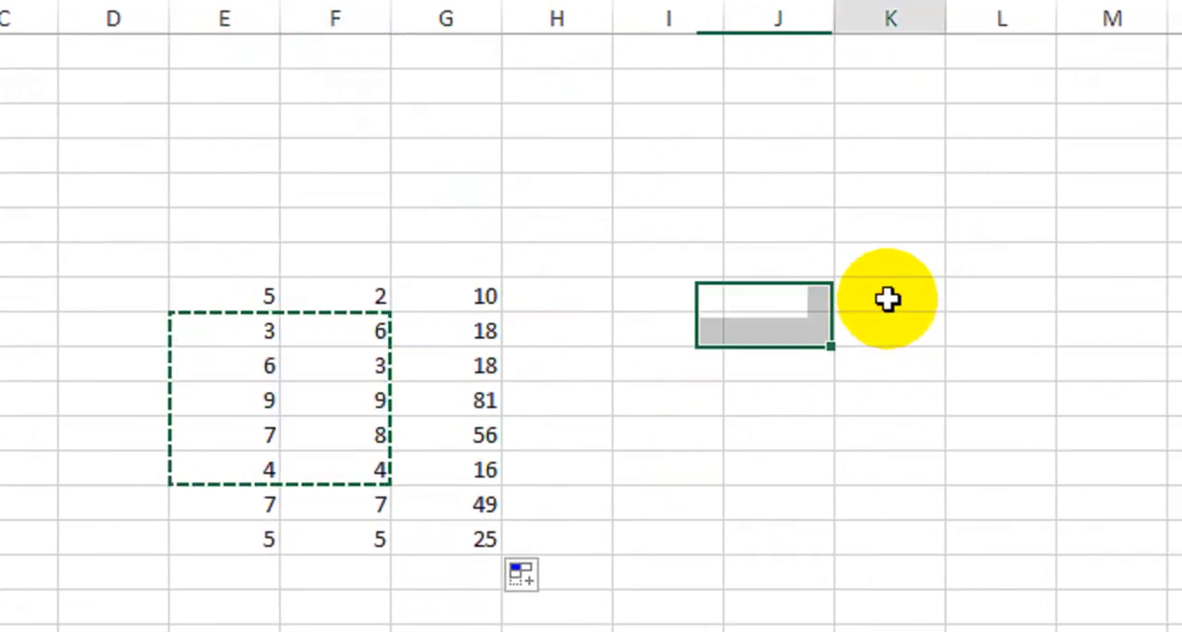
key("ctrl+v")
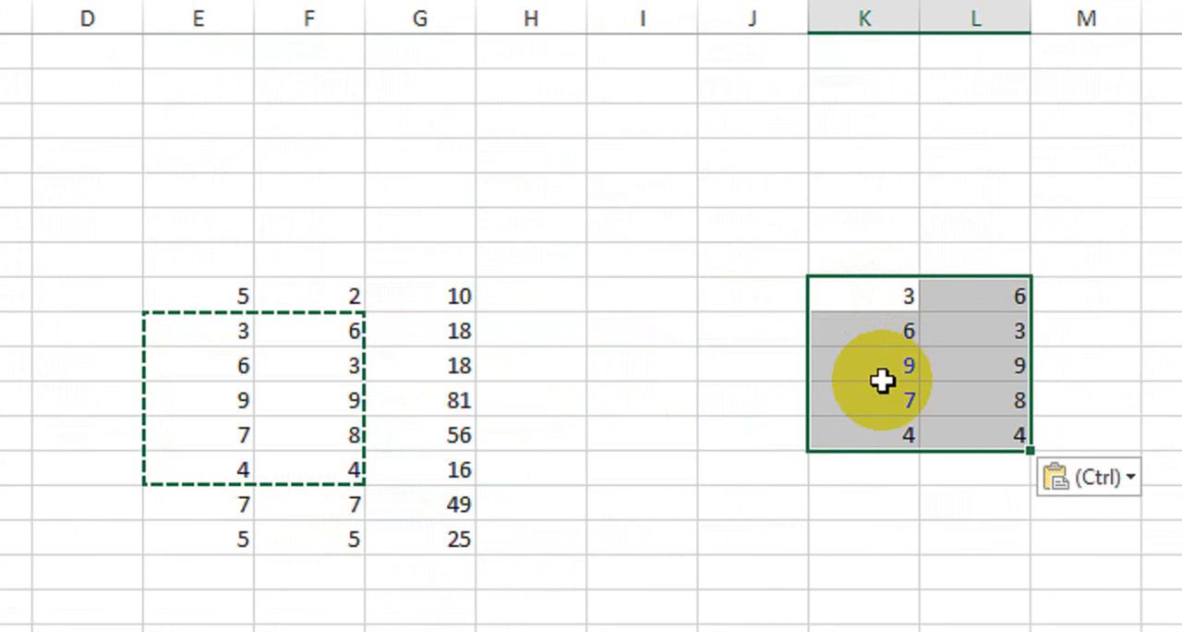
Step: Enter the formula =SUM(K8:L8) in cell M8 and fill it down to M12
left_click(1085, 296)
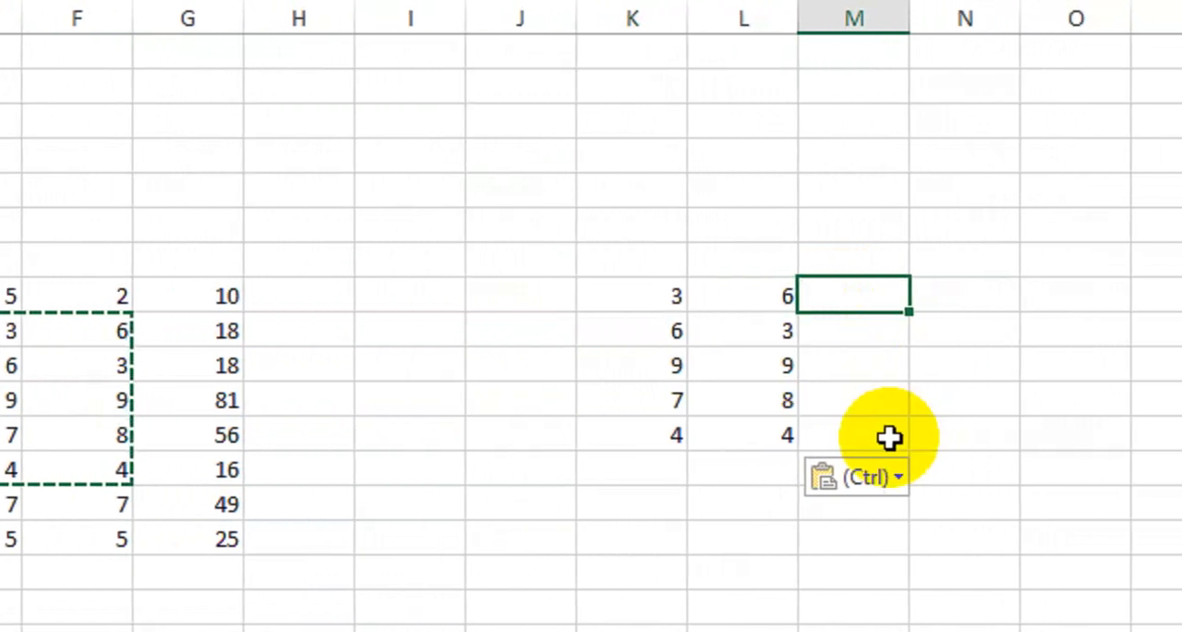
key("Escape")
type("=sum")
key("Tab")
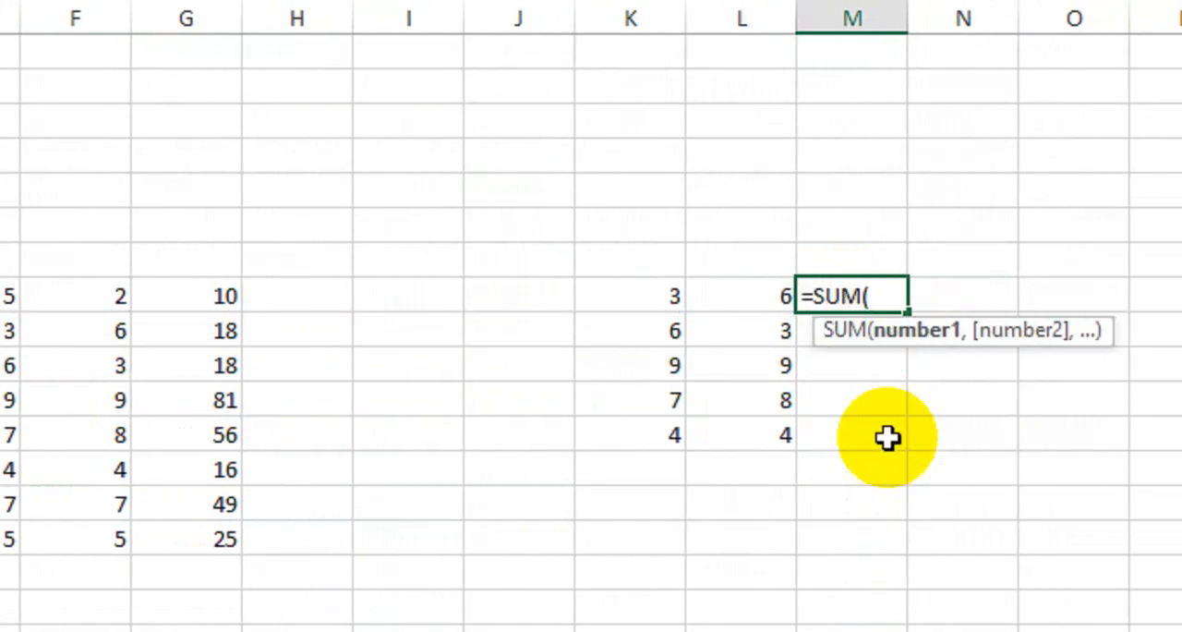
left_click_drag(657, 298, 720, 298)
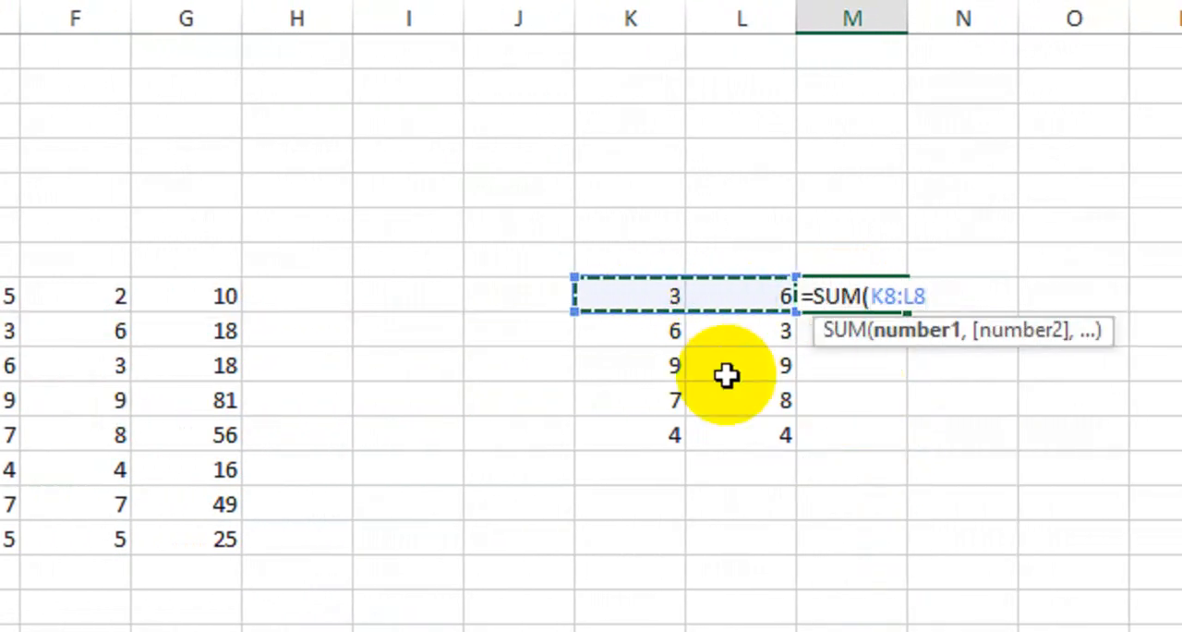
type(")")
key("Return")
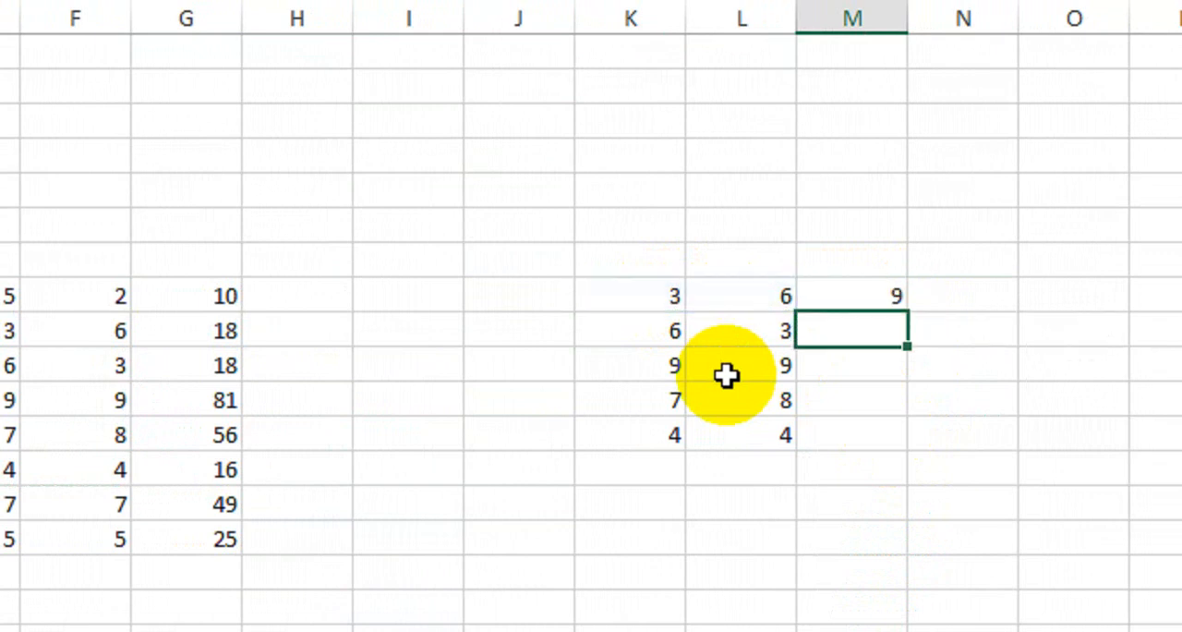
left_click(867, 298)
left_click_drag(908, 312, 873, 453)
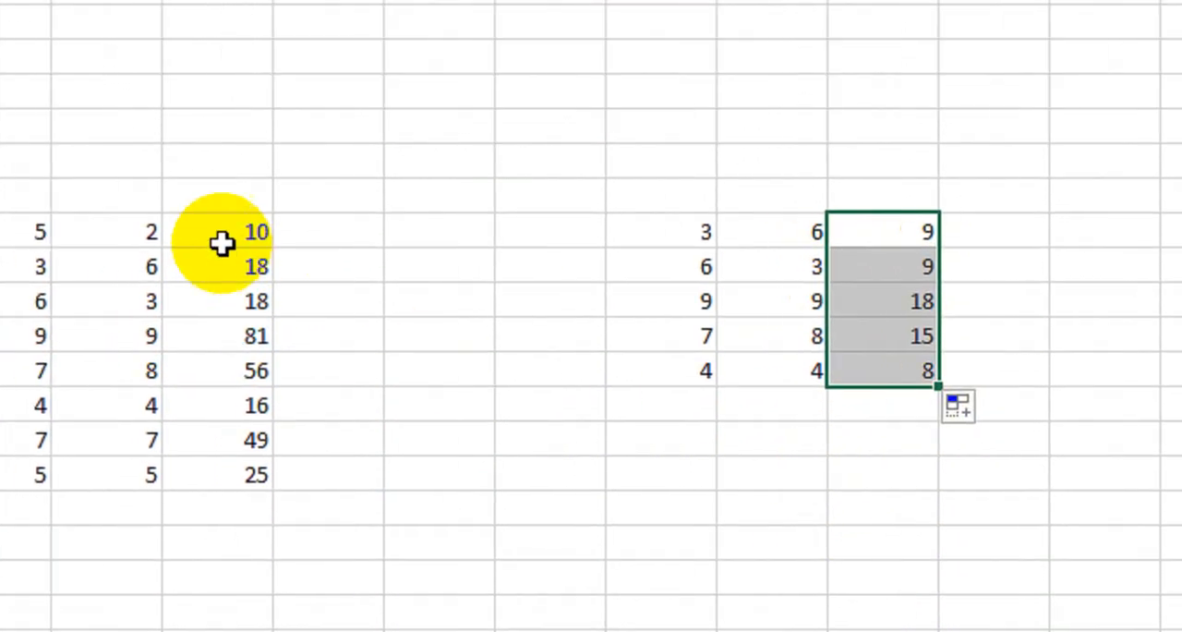
Step: Review the formula cells in columns G and M by selecting each range in turn
left_click_drag(223, 243, 222, 474)
left_click_drag(870, 237, 871, 364)
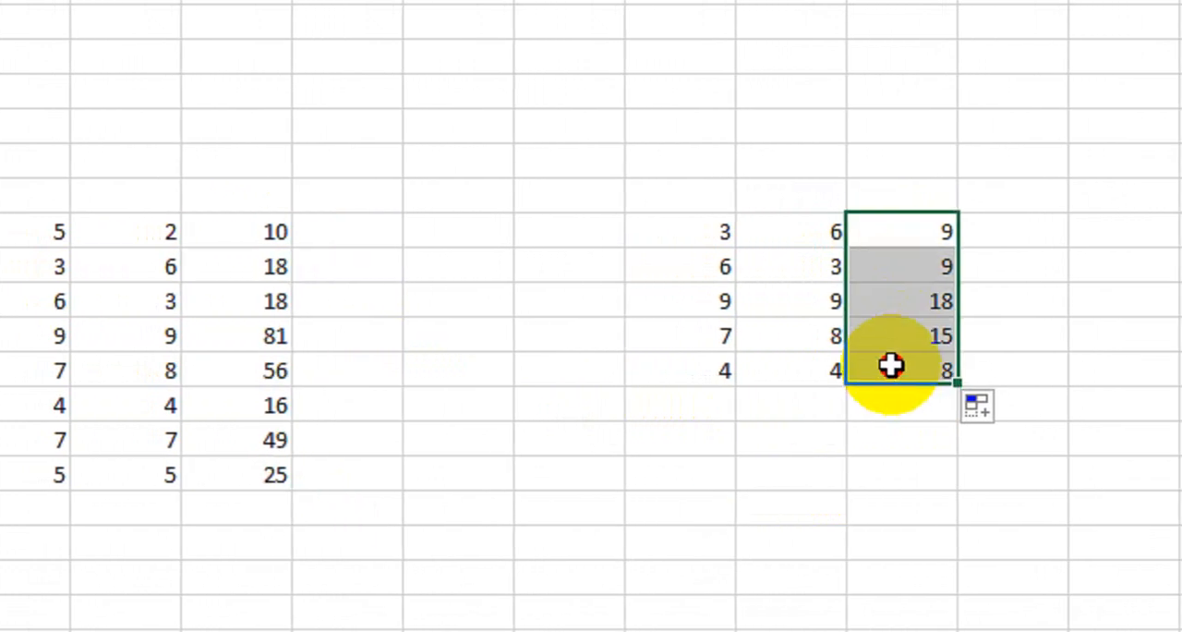
left_click(466, 503)
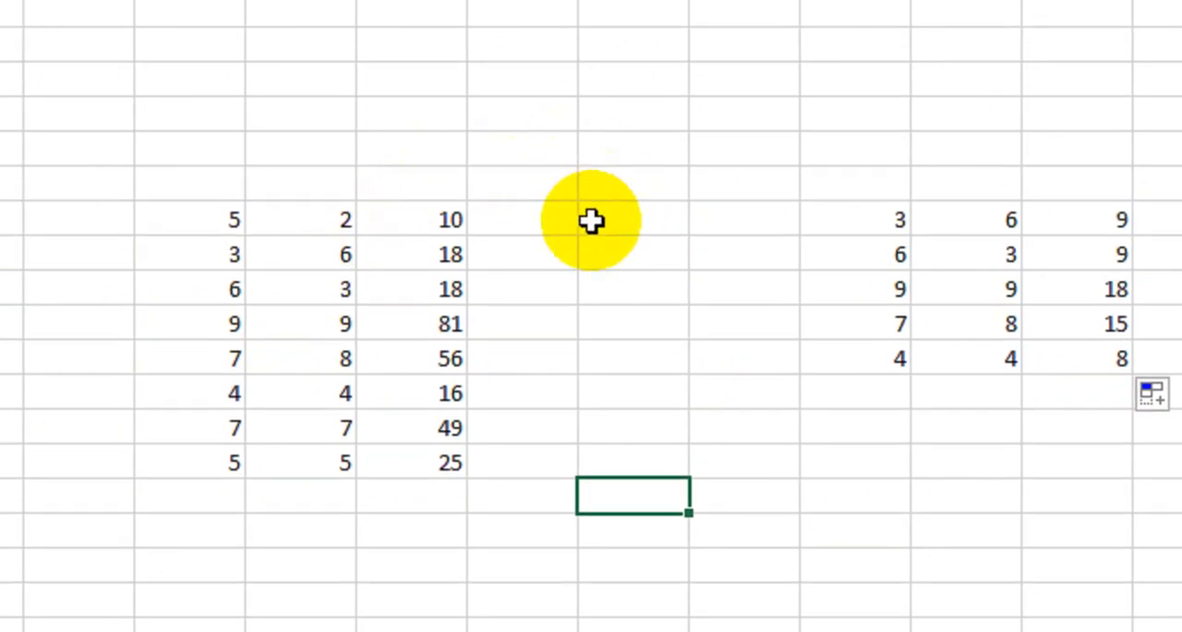
left_click(434, 229)
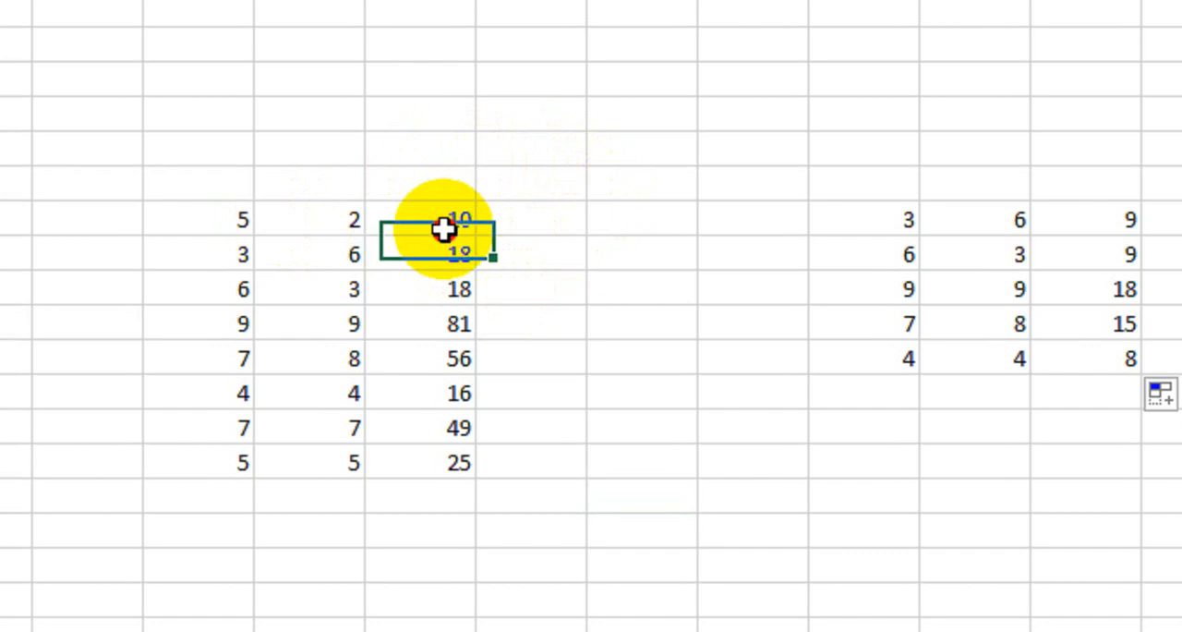
left_click_drag(434, 229, 442, 429)
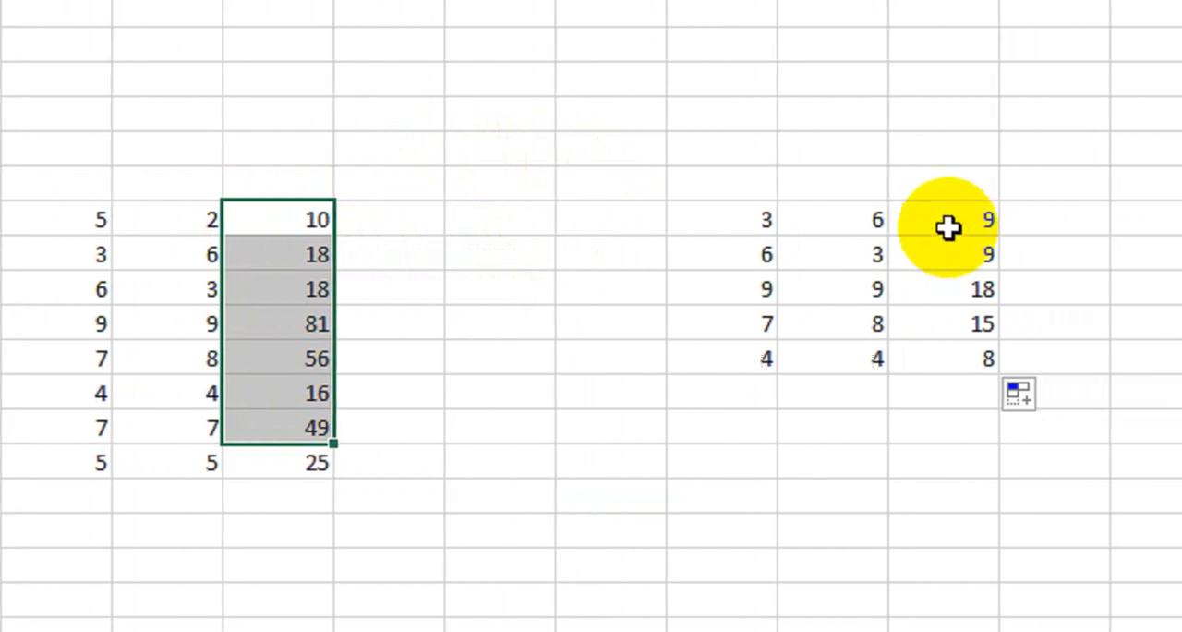
left_click_drag(948, 228, 949, 360)
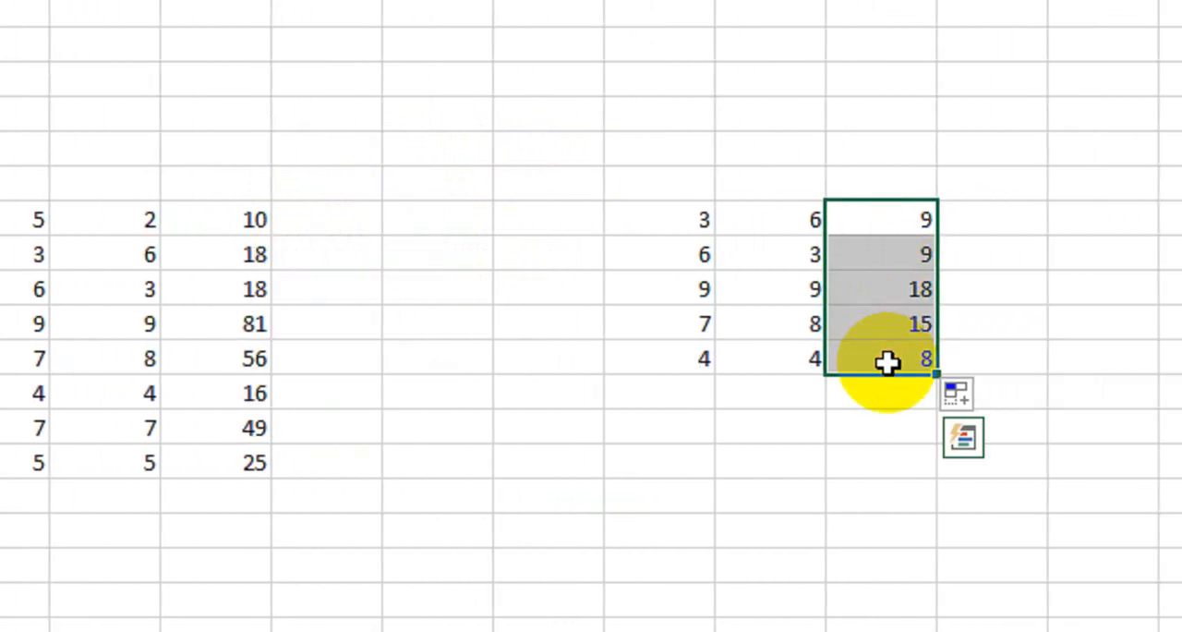
left_click(465, 388)
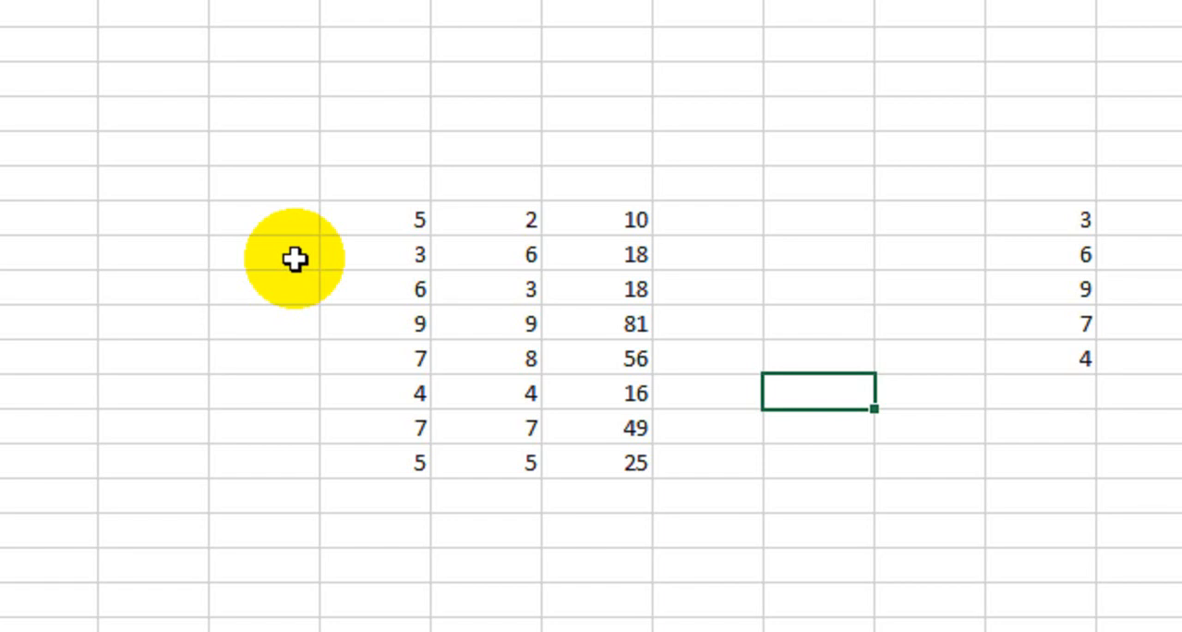
Step: Protect the worksheet with a password, keeping only selecting locked and unlocked cells allowed, and re-enter the password as confirmation
left_click(859, 453)
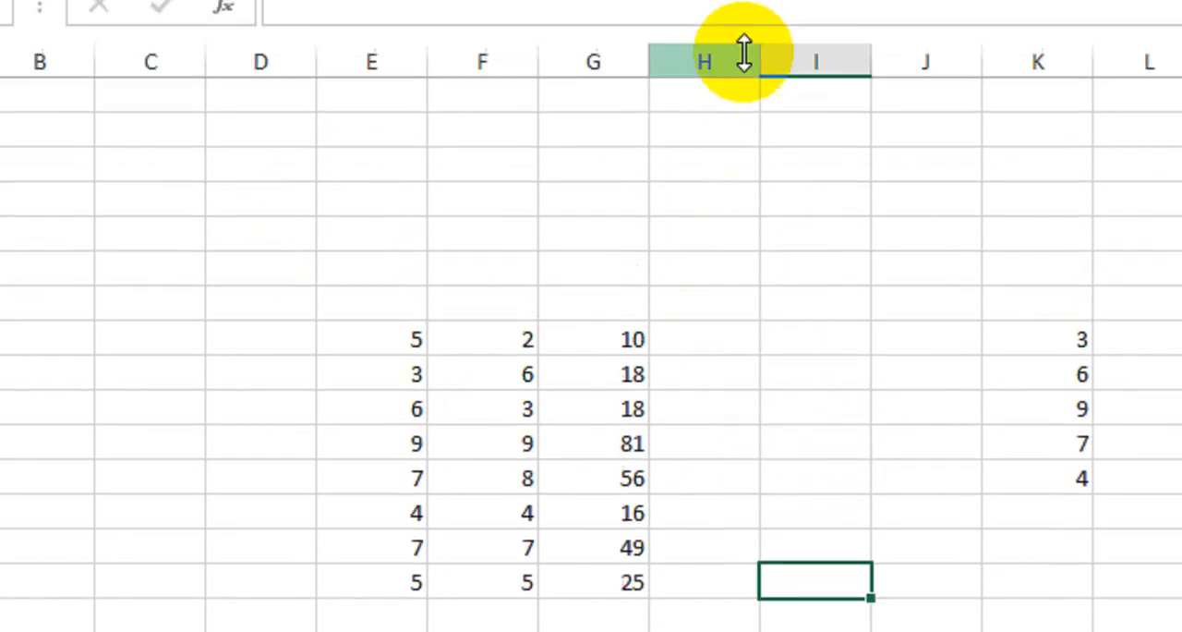
left_click(675, 70)
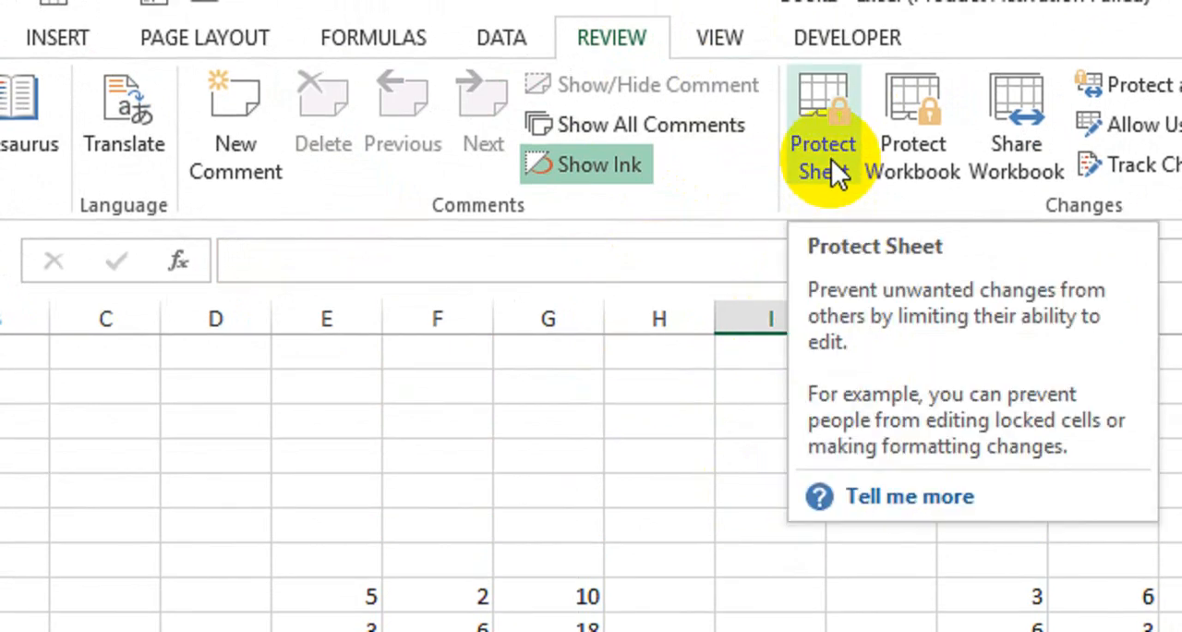
left_click(831, 159)
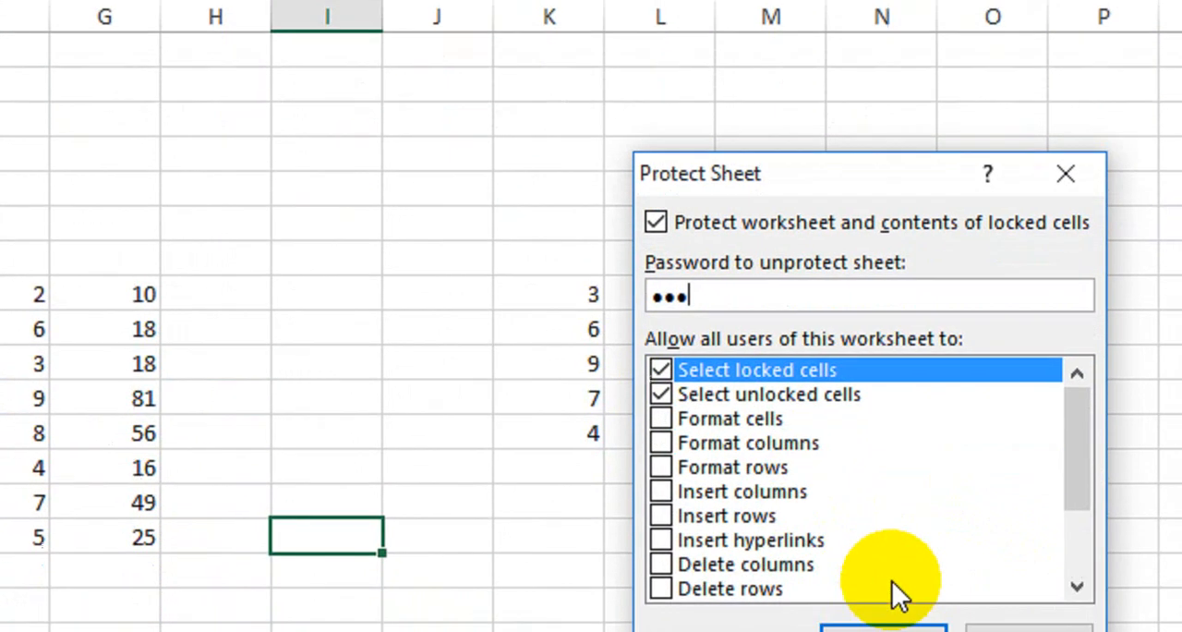
left_click(882, 536)
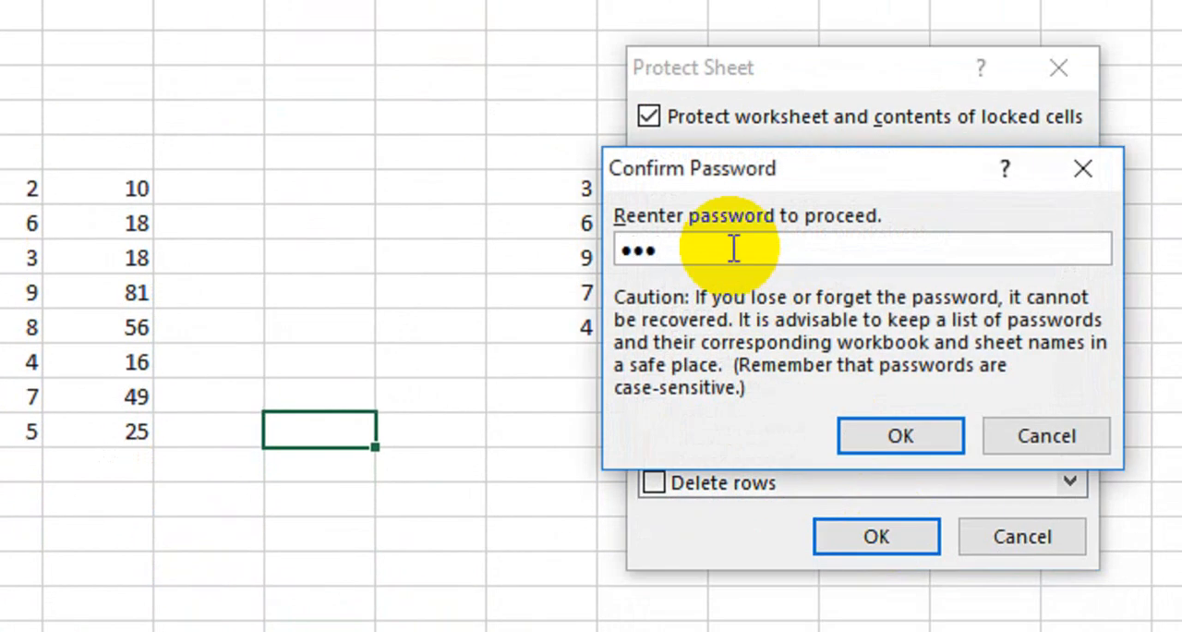
key("Return")
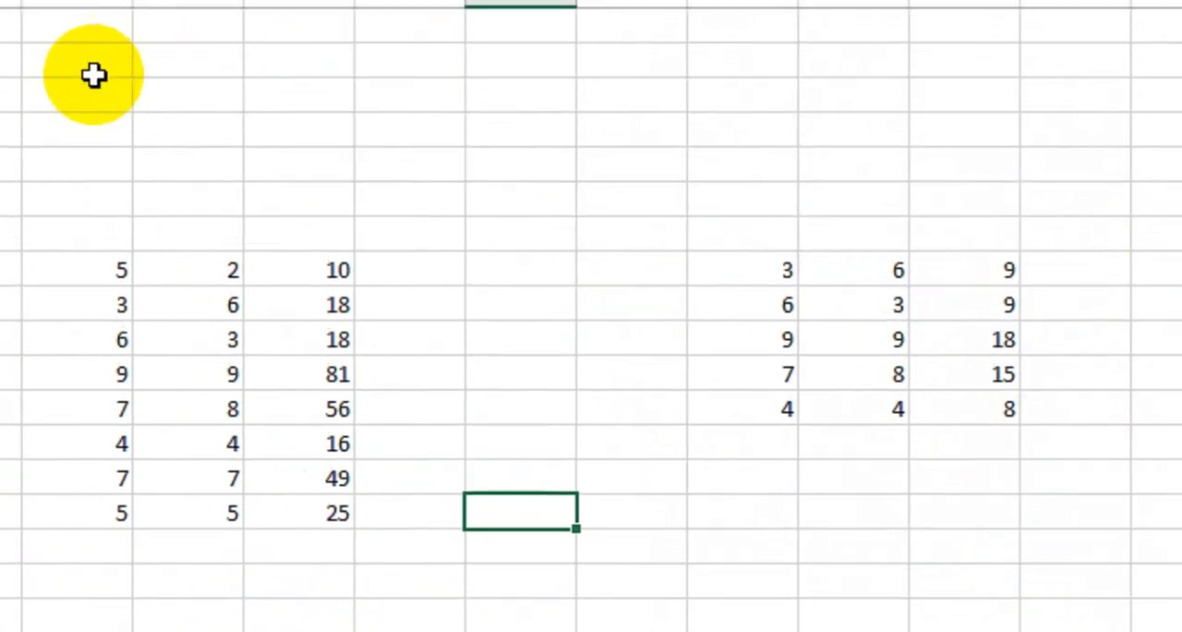
Step: Try to enter the letter a in empty cell I6 to test the sheet protection
left_click(268, 116)
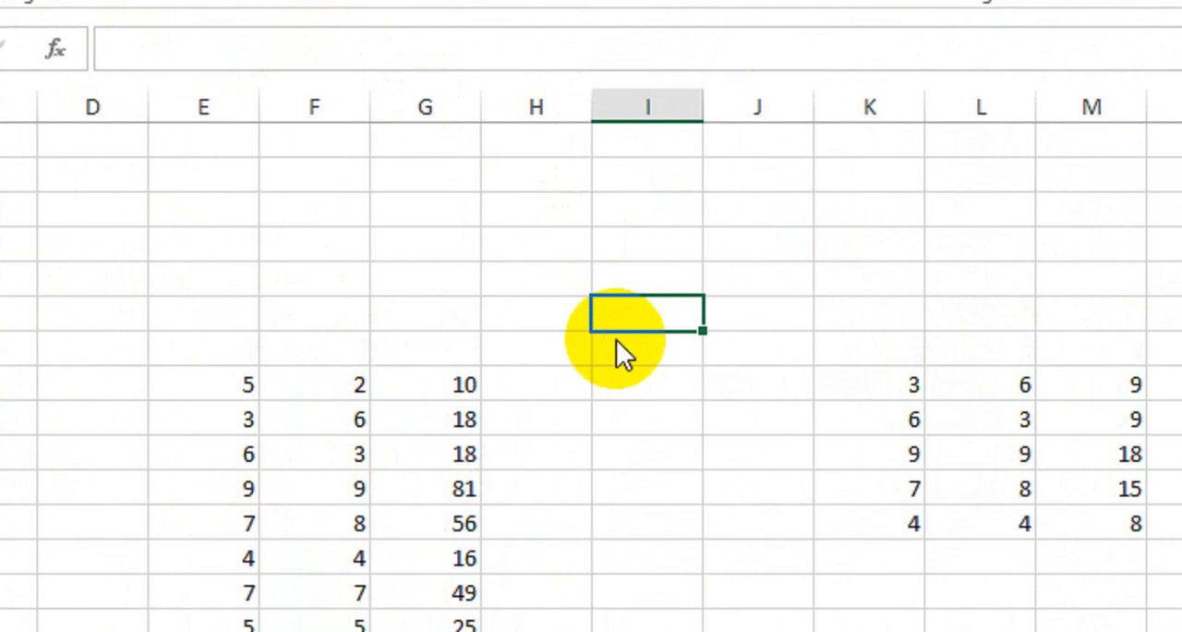
key("a")
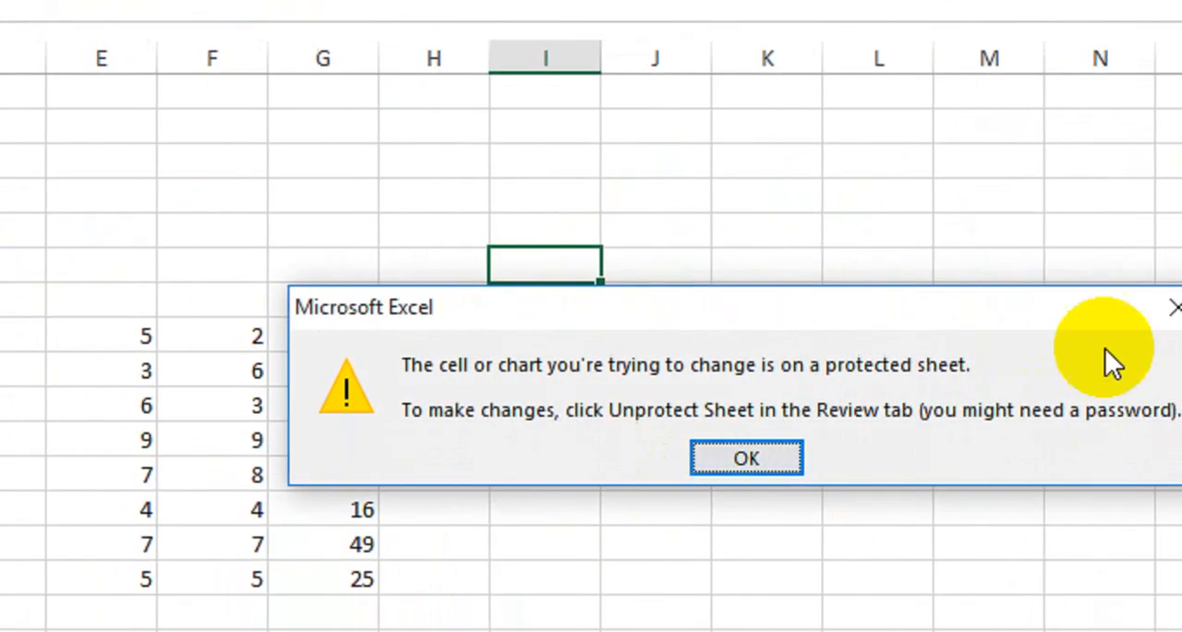
left_click(981, 304)
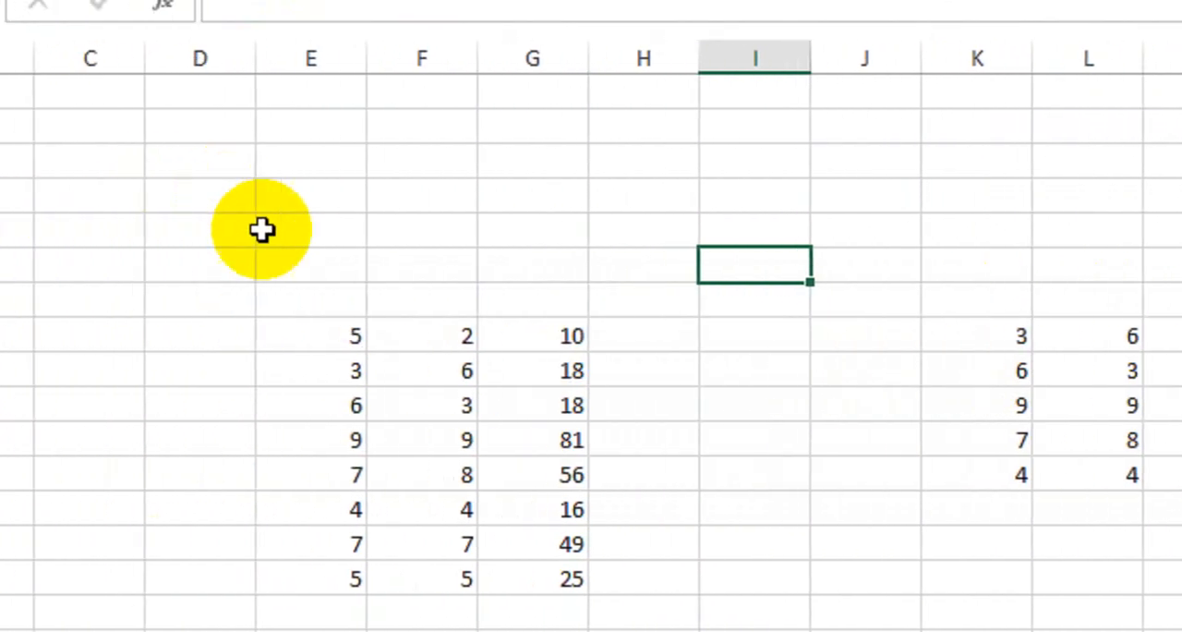
Step: Examine the formula in cell G8, the row E8:G8 it belongs to, and the formula range G8:G15
left_click(520, 341)
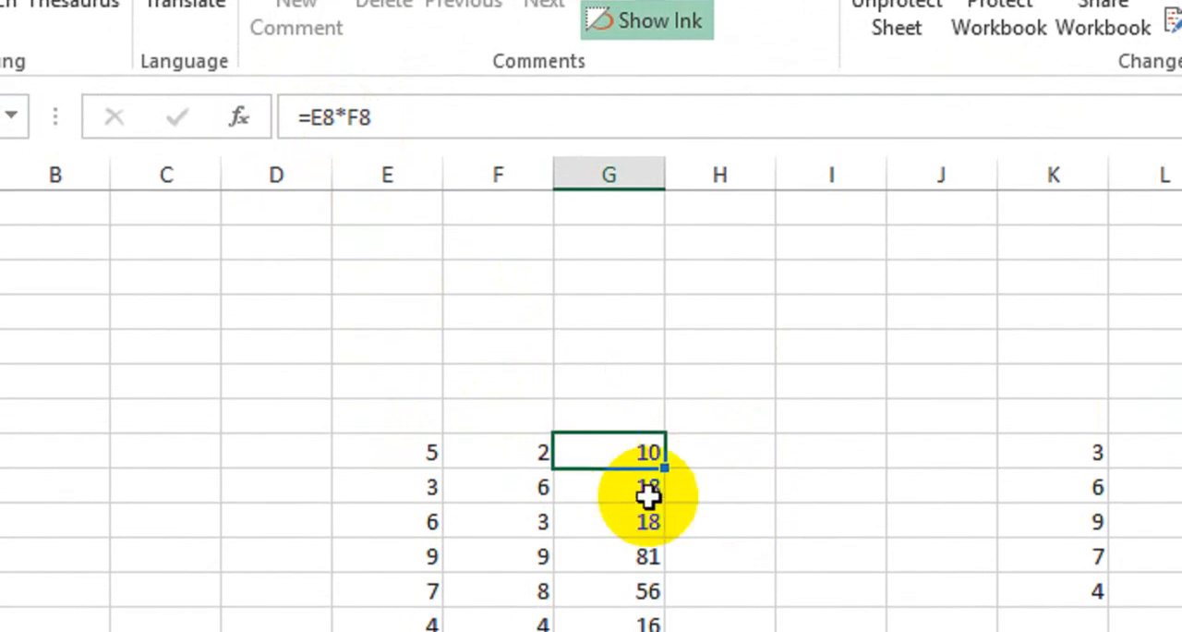
left_click_drag(403, 431, 604, 437)
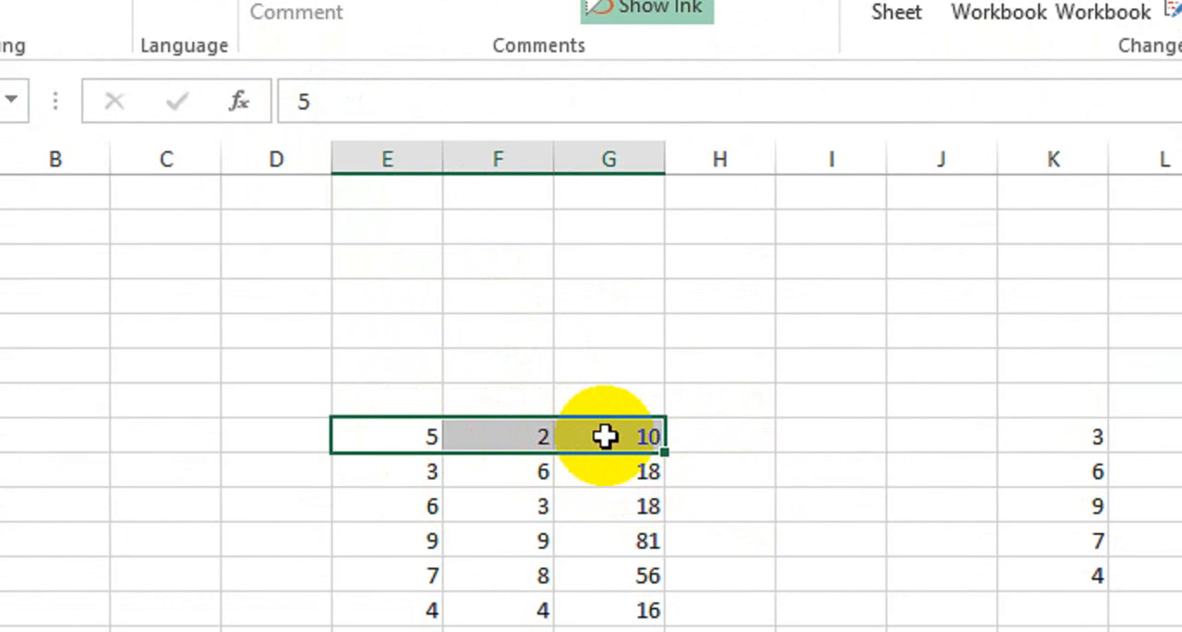
left_click(717, 397)
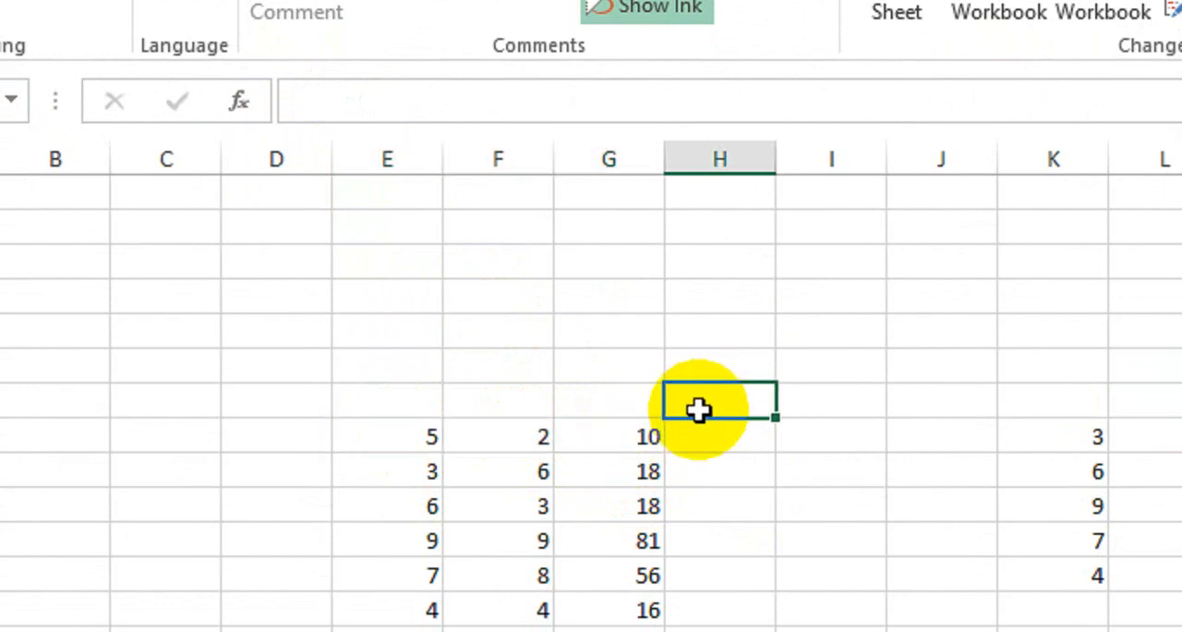
left_click(609, 435)
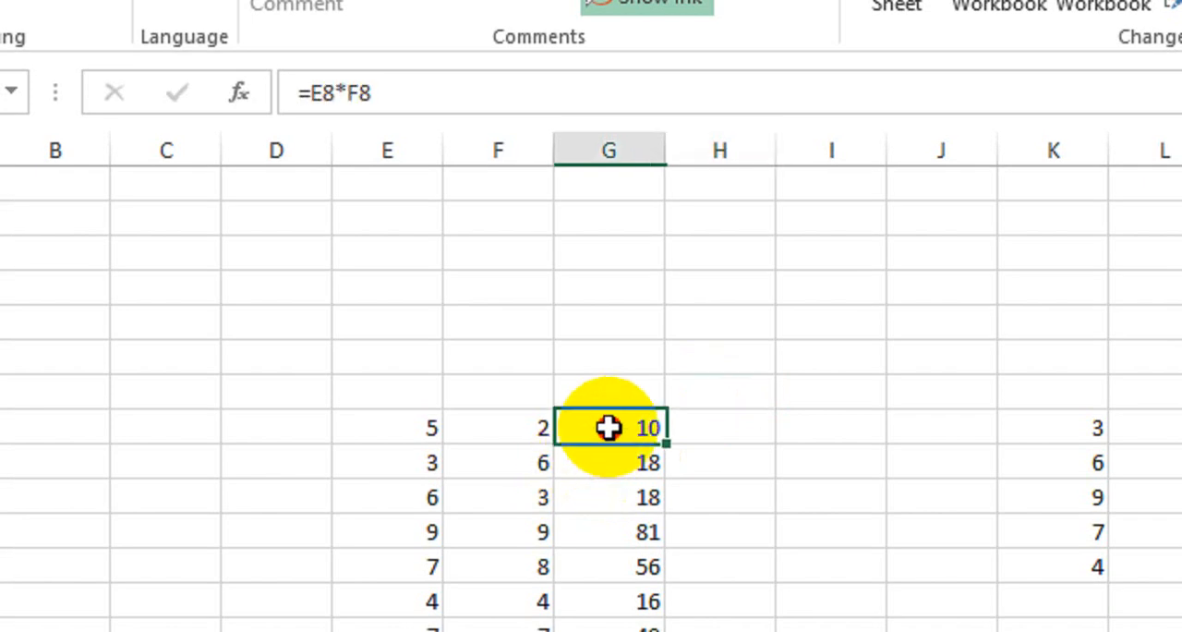
left_click_drag(608, 426, 614, 631)
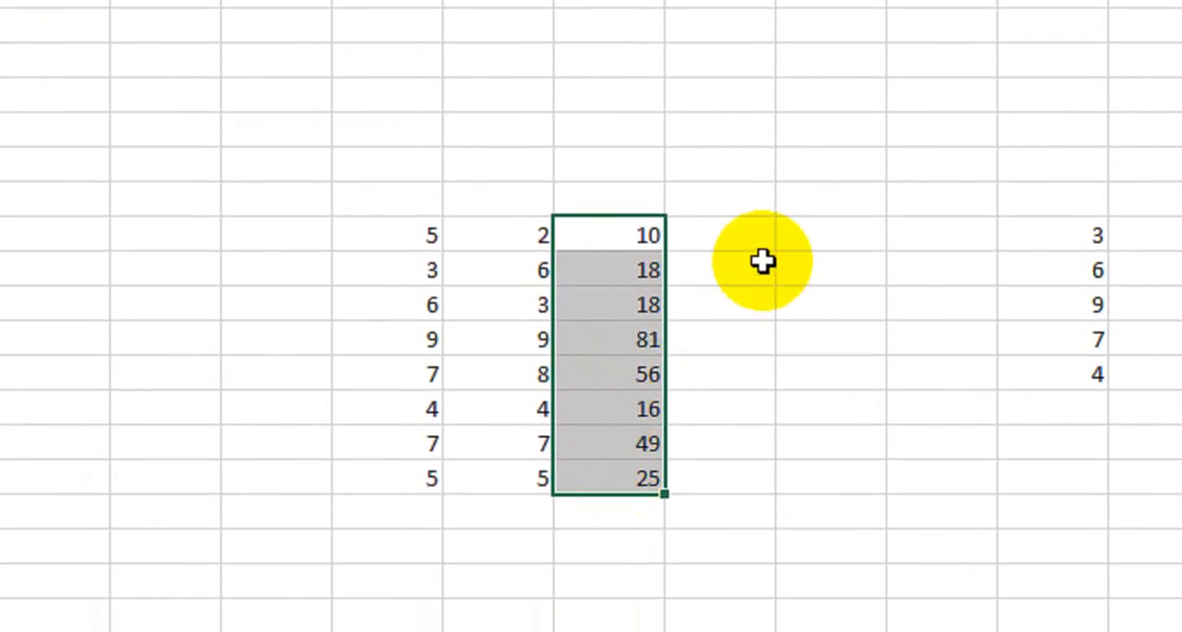
left_click(835, 241)
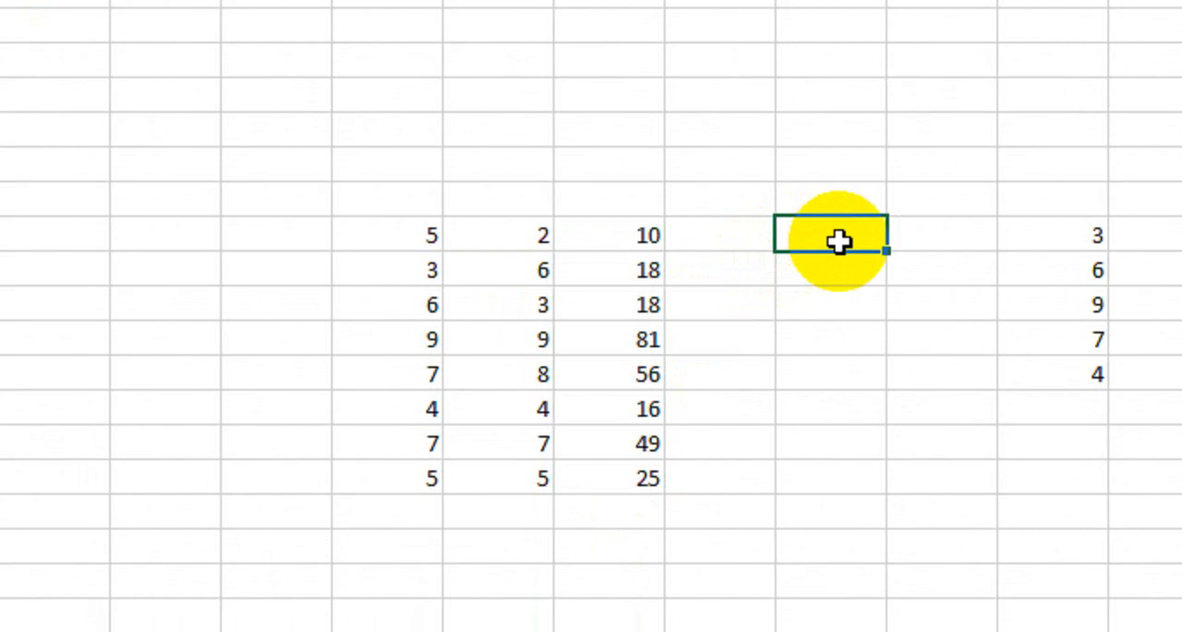
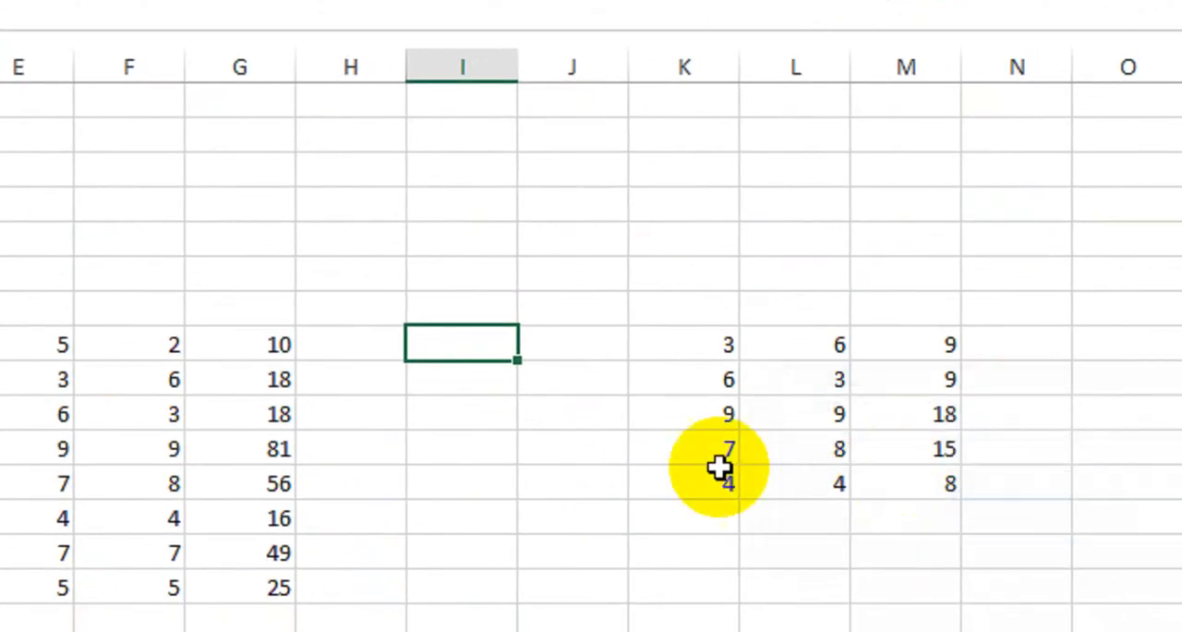
Step: Enter fdfd in empty cell H10 to test whether the sheet is editable, and remove the entry
left_click(390, 406)
type("fdfd")
scroll(379, 442, "down", 2)
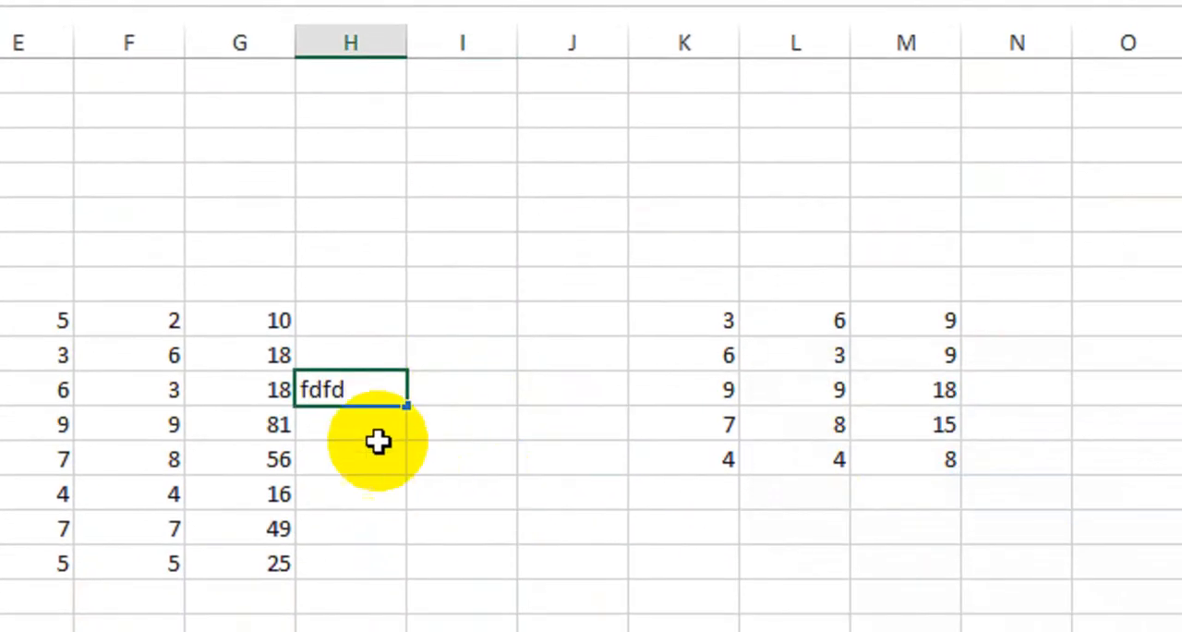
left_click(372, 480)
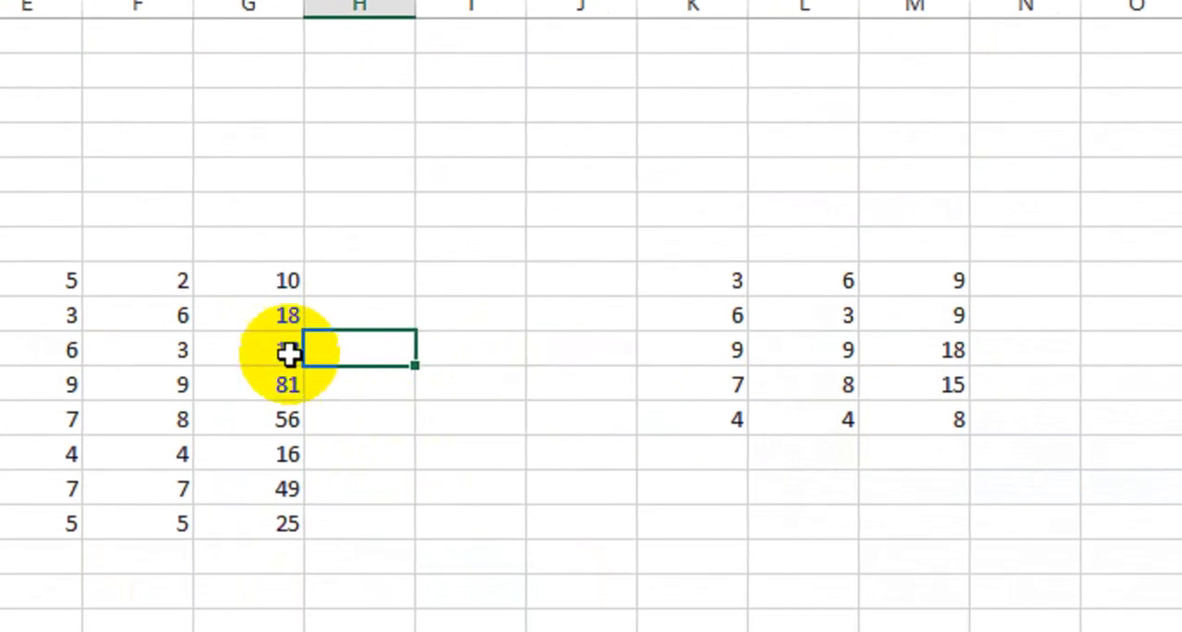
Step: Copy G8:G15 and paste it back over the same cells with Paste Special as values only
scroll(290, 351, "left", 2)
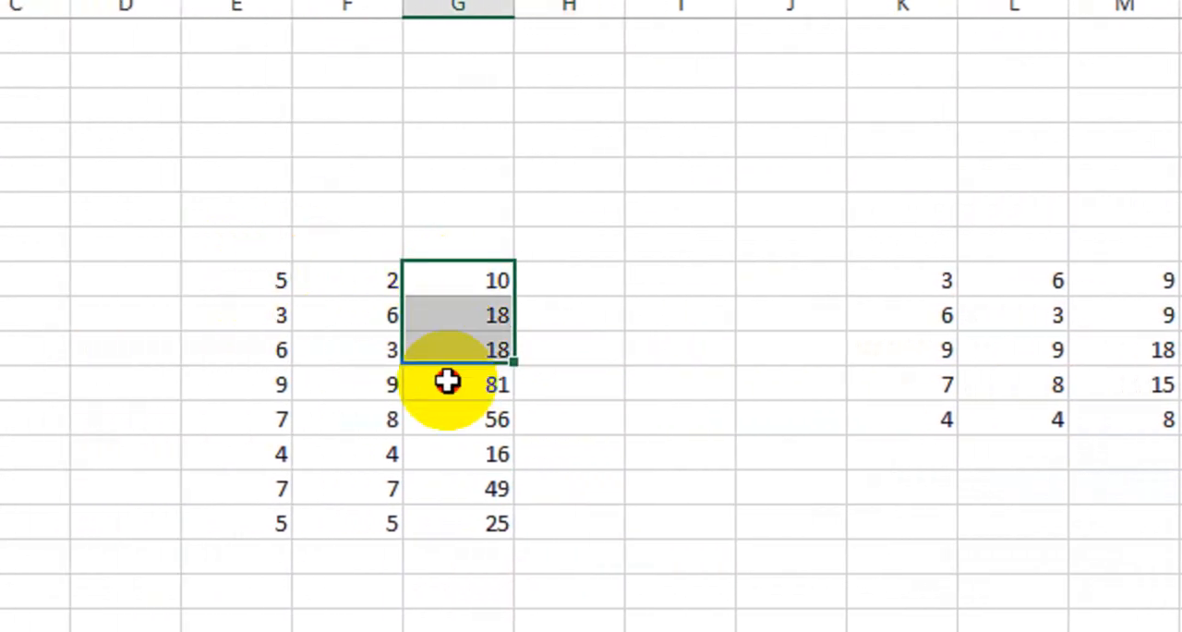
left_click_drag(446, 381, 449, 522)
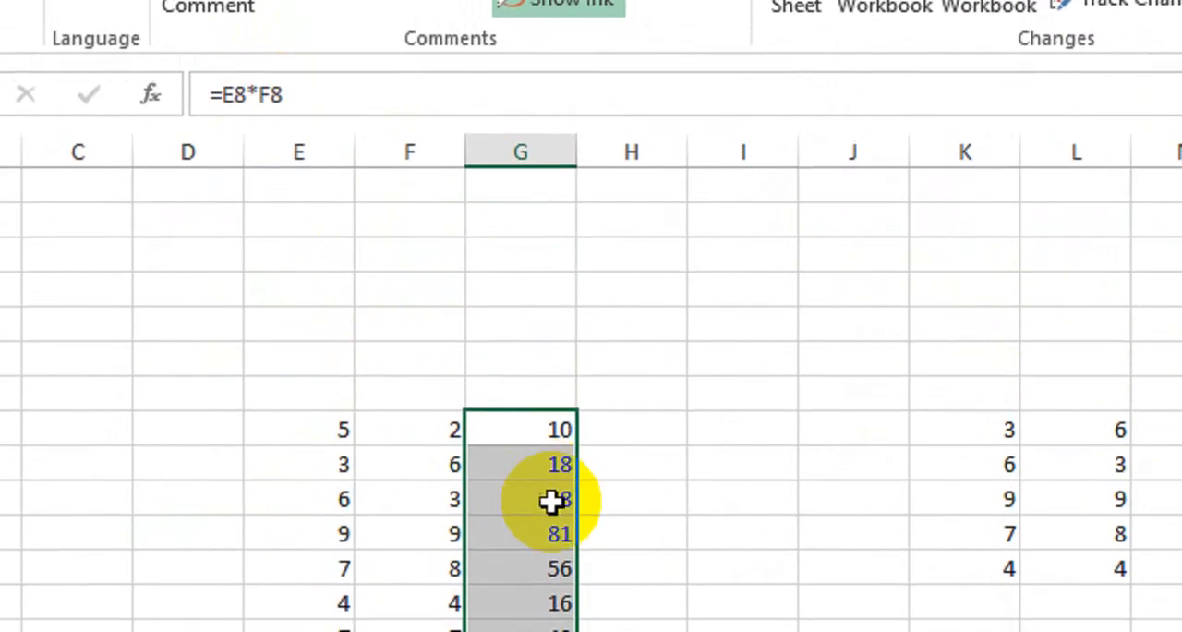
key("ctrl+c")
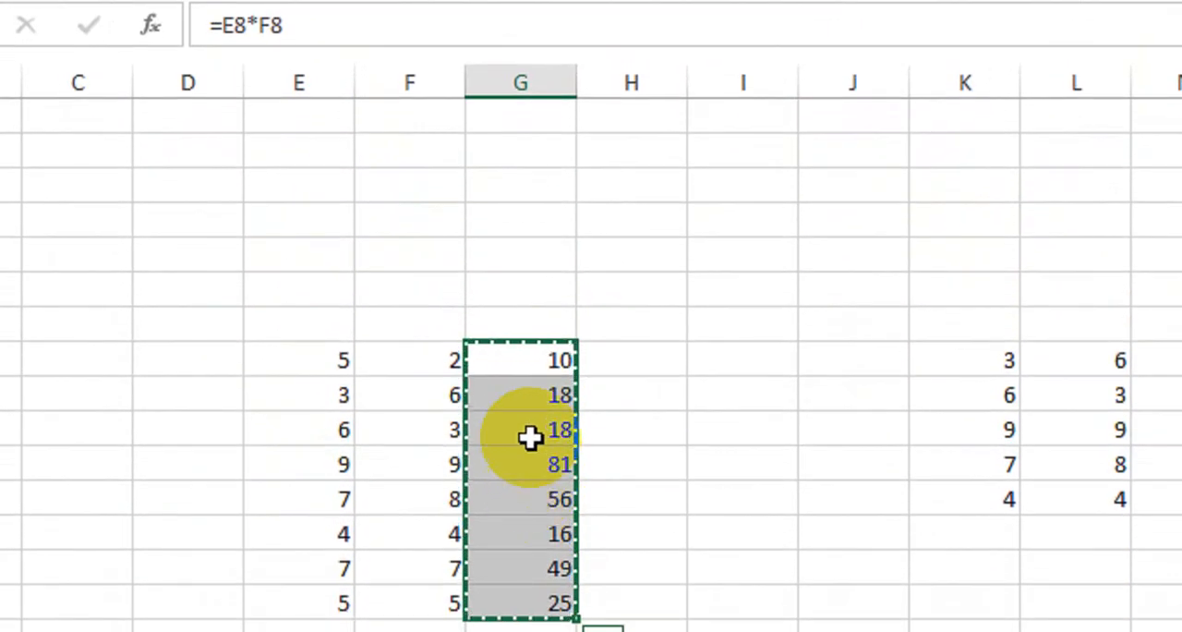
right_click(527, 400)
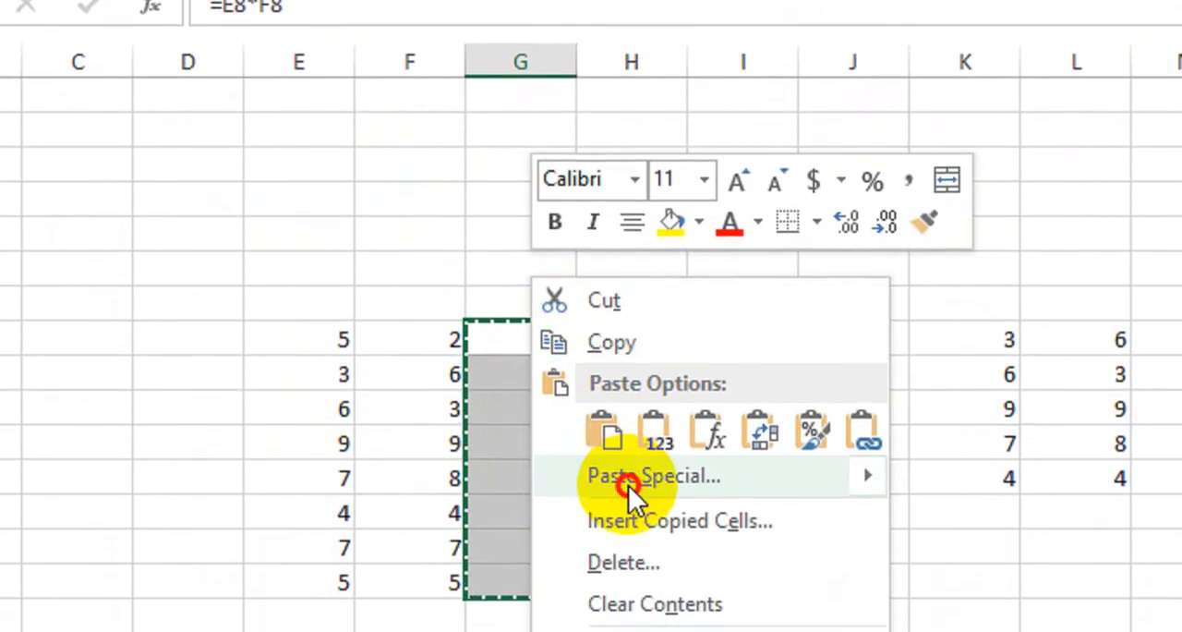
left_click(563, 488)
left_click_drag(625, 198, 982, 133)
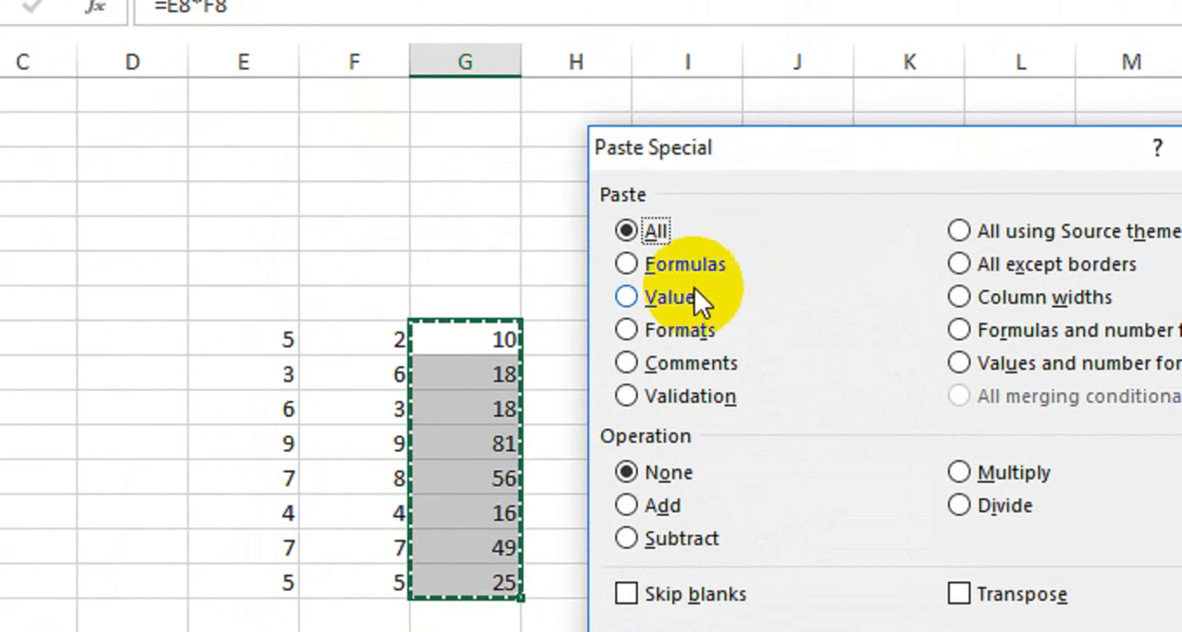
left_click(637, 294)
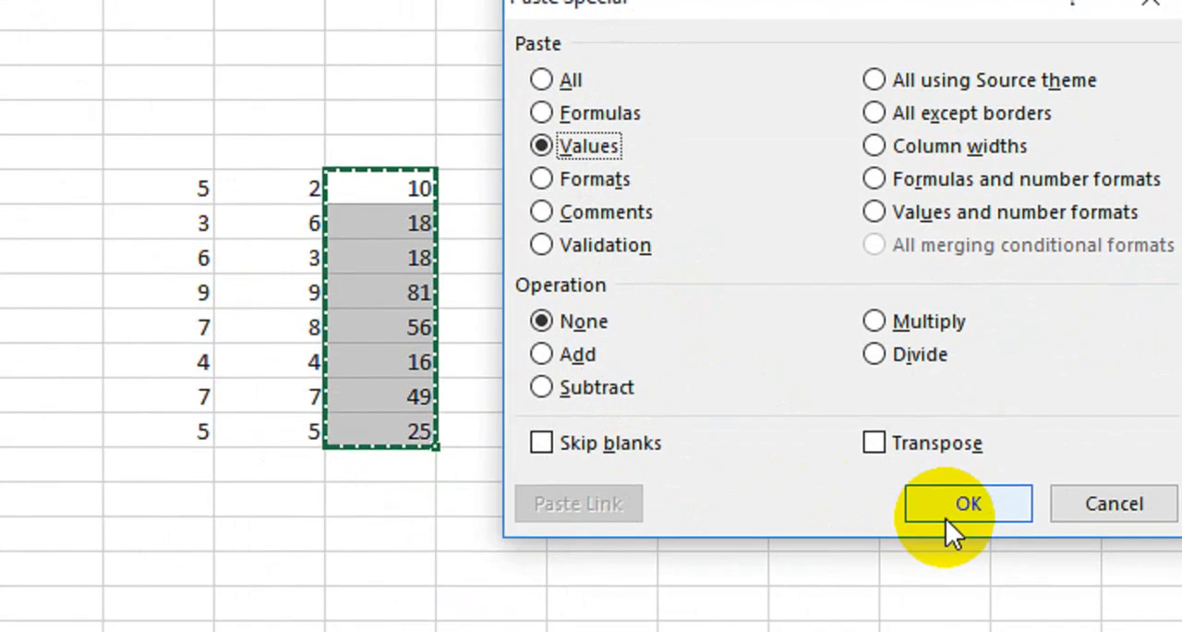
left_click(1049, 631)
double_click(268, 475)
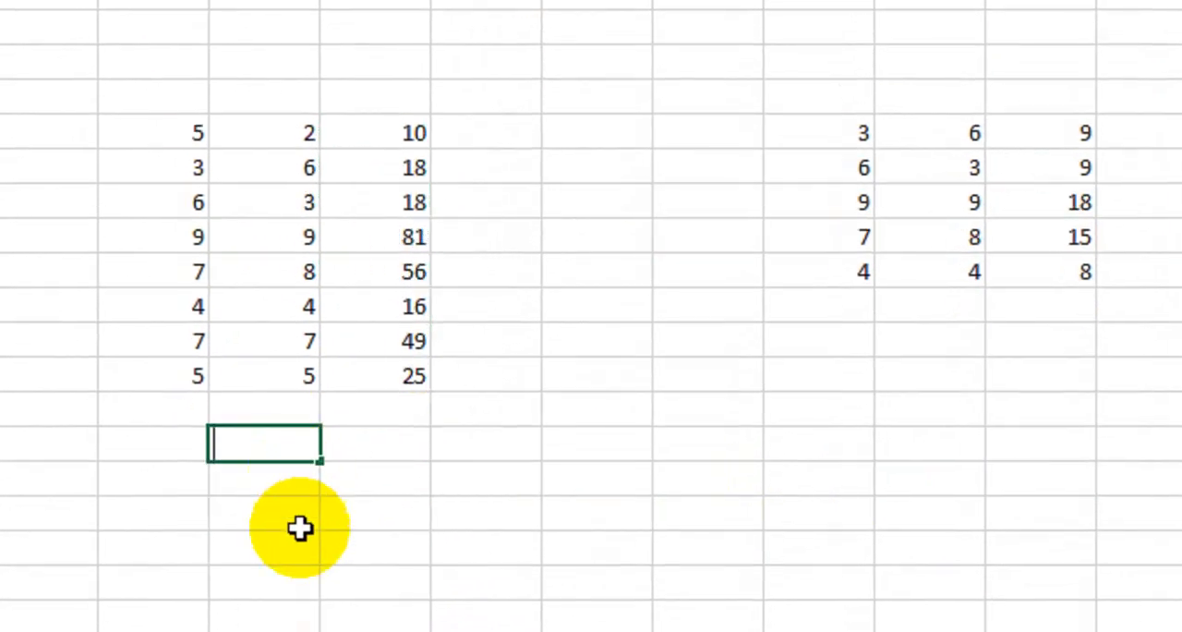
left_click(268, 547)
Step: Examine the contents of cell G8 and the range G8:G15 in the formula bar
left_click(496, 293)
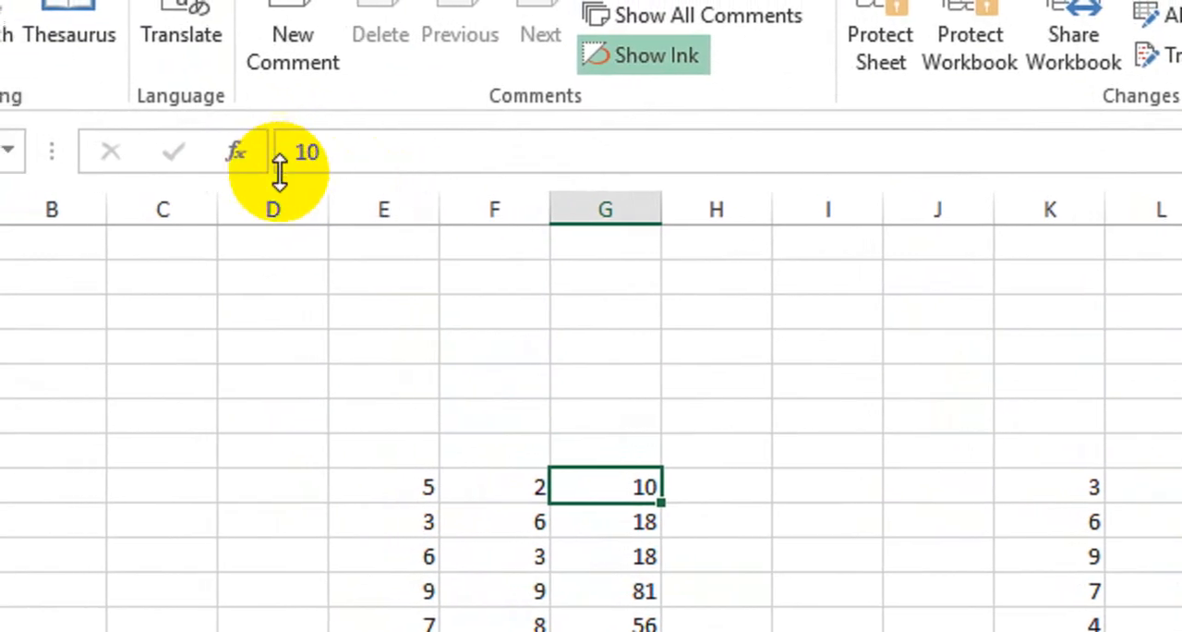
left_click_drag(600, 487, 633, 631)
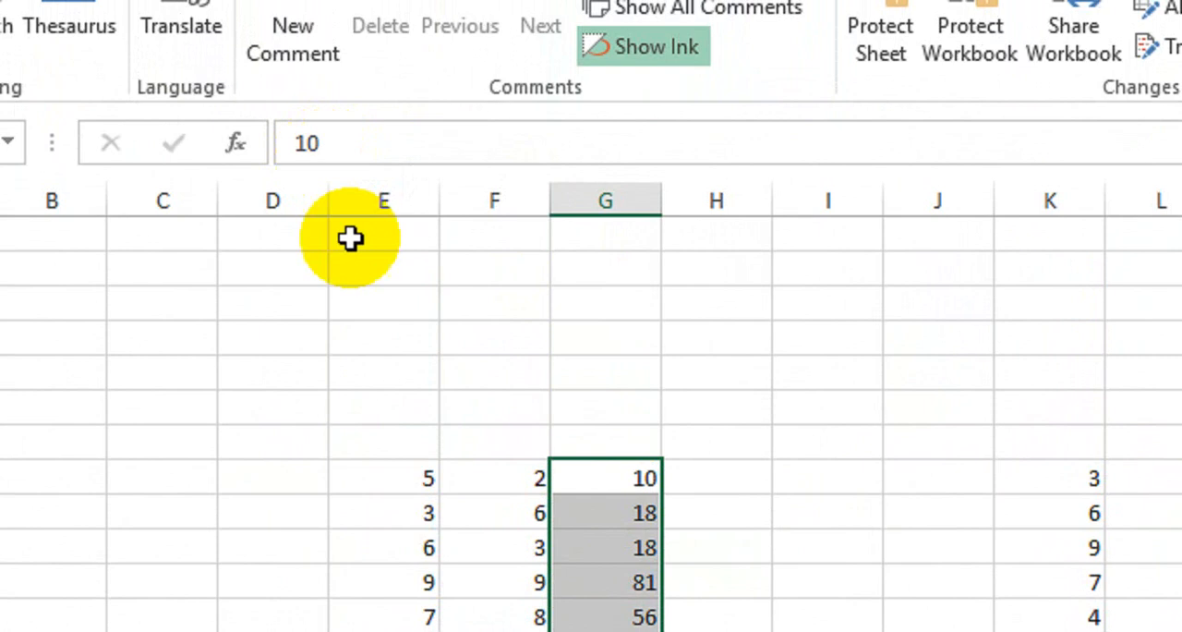
left_click(570, 466)
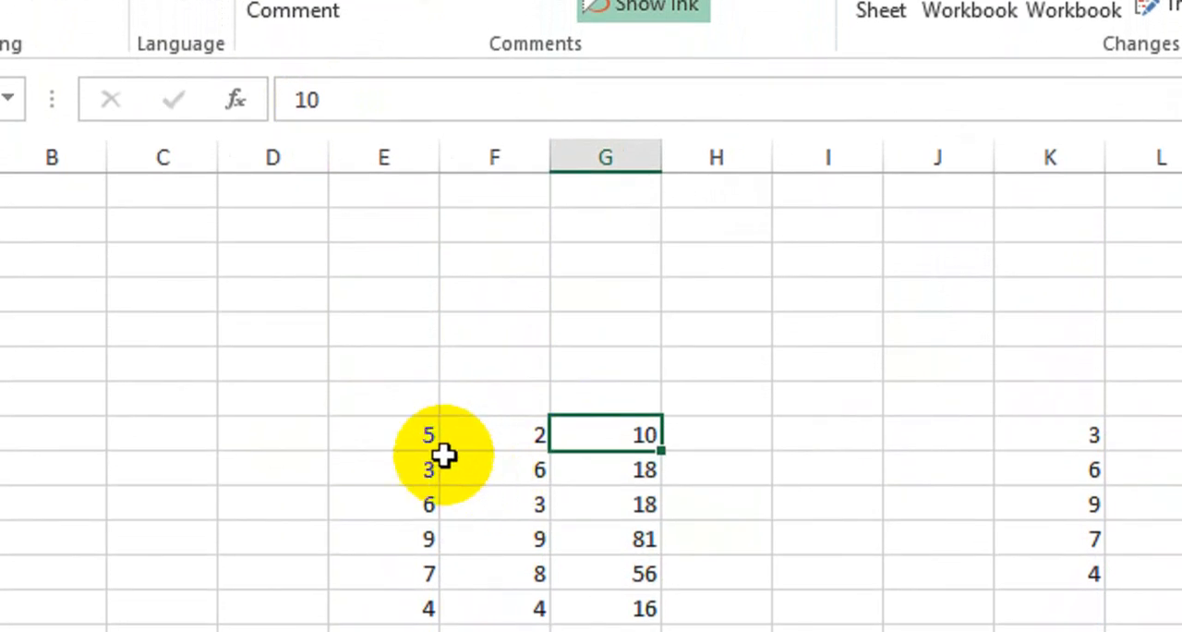
Step: Set cell E10 to 8 and compare the source values in E8:F15 with the results in G8:G15
left_click(400, 436)
left_click(396, 504)
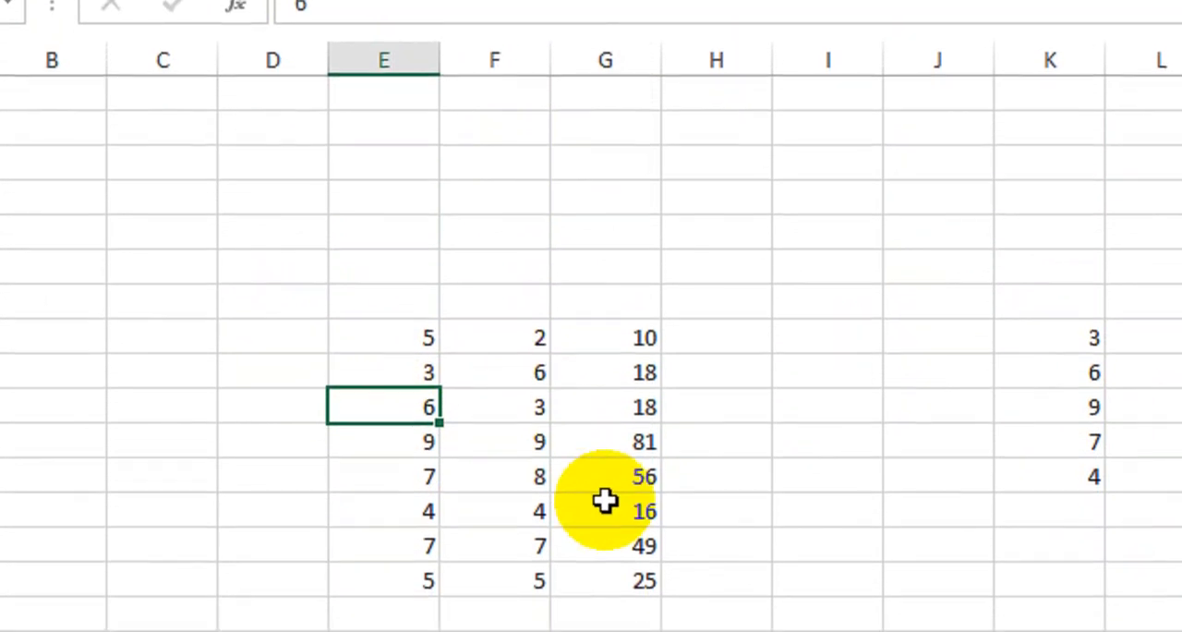
left_click(632, 401)
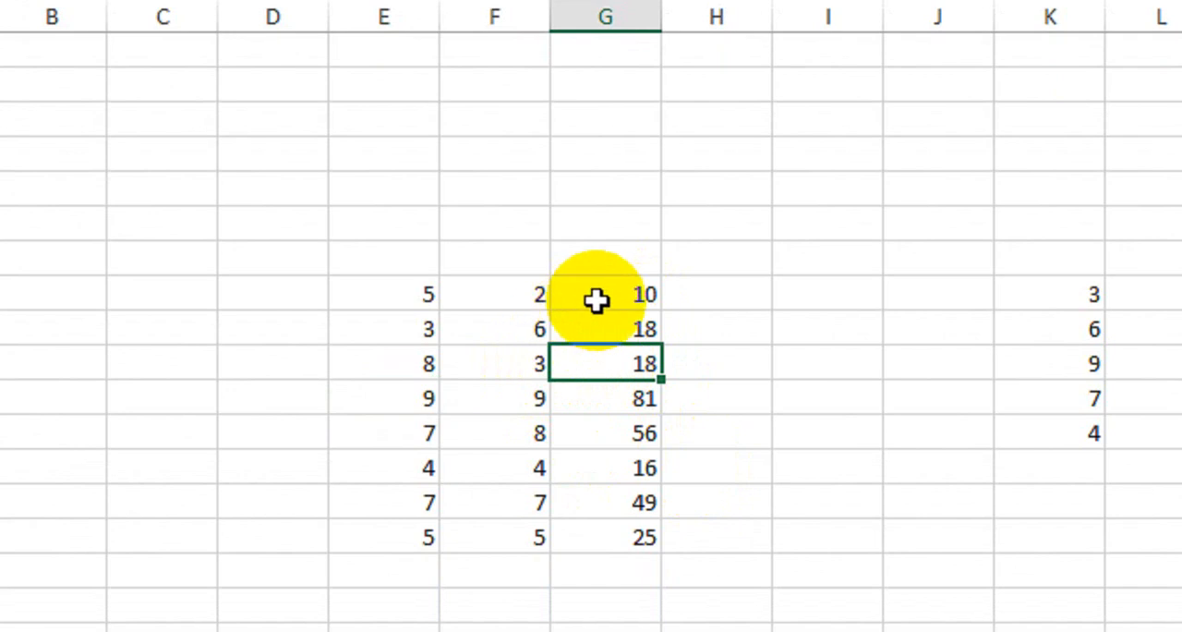
left_click_drag(600, 295, 602, 498)
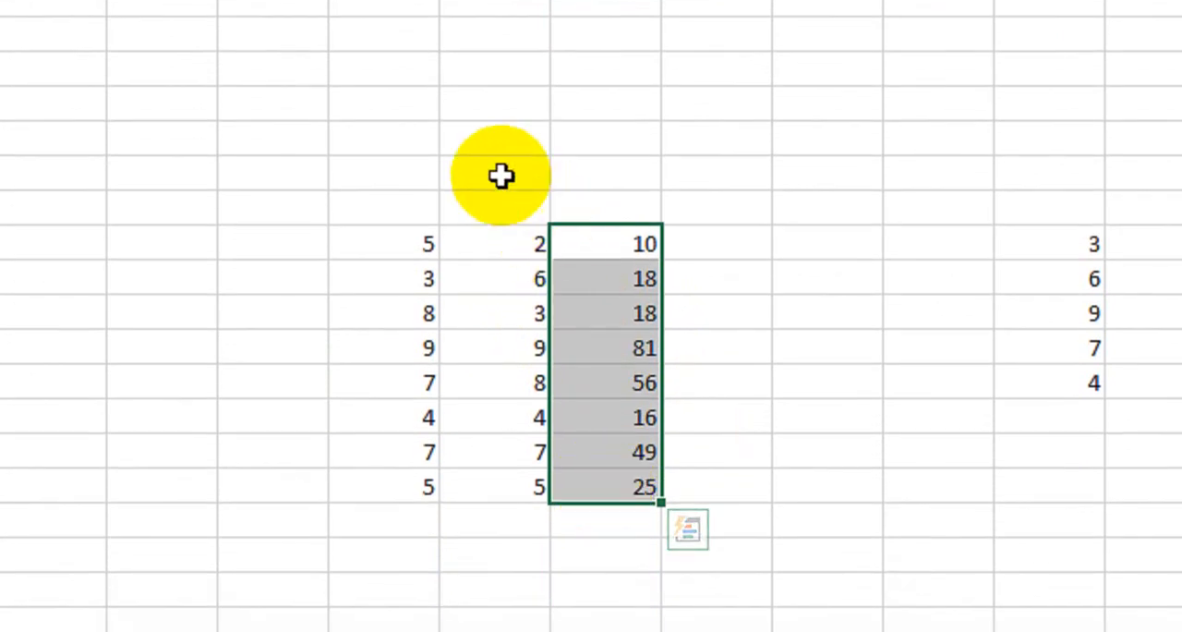
left_click_drag(409, 245, 510, 487)
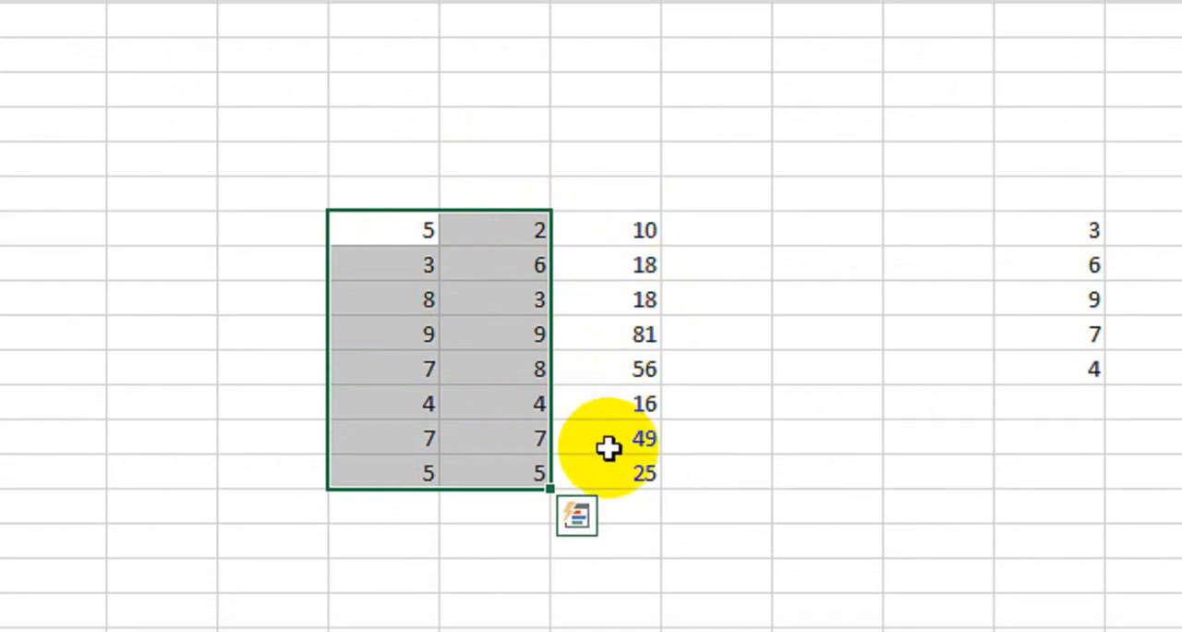
Step: Undo the E10 change and the values-only paste in G8:G15, and clear the copy selection
left_click(711, 495)
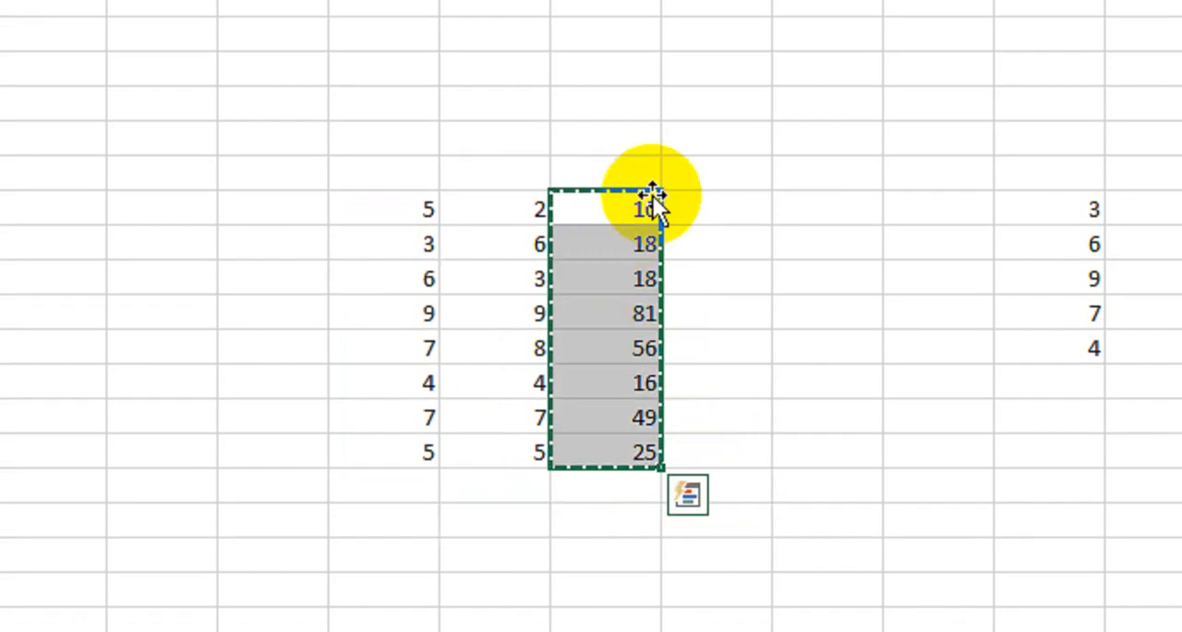
left_click(732, 259)
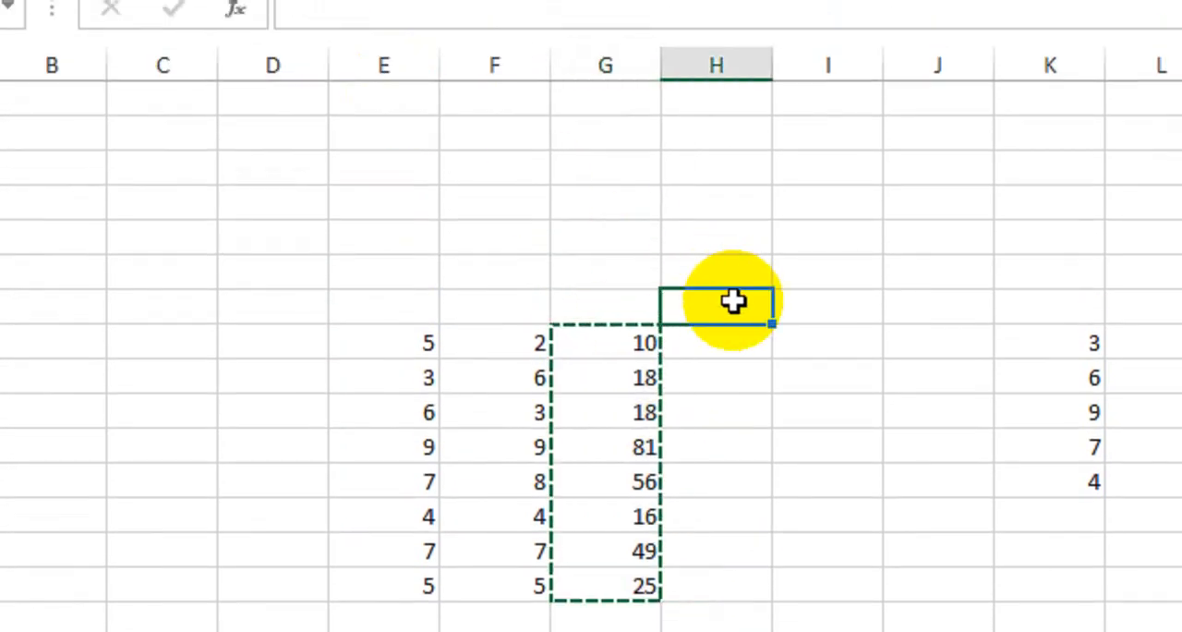
double_click(742, 307)
left_click(744, 405)
left_click_drag(617, 342, 621, 549)
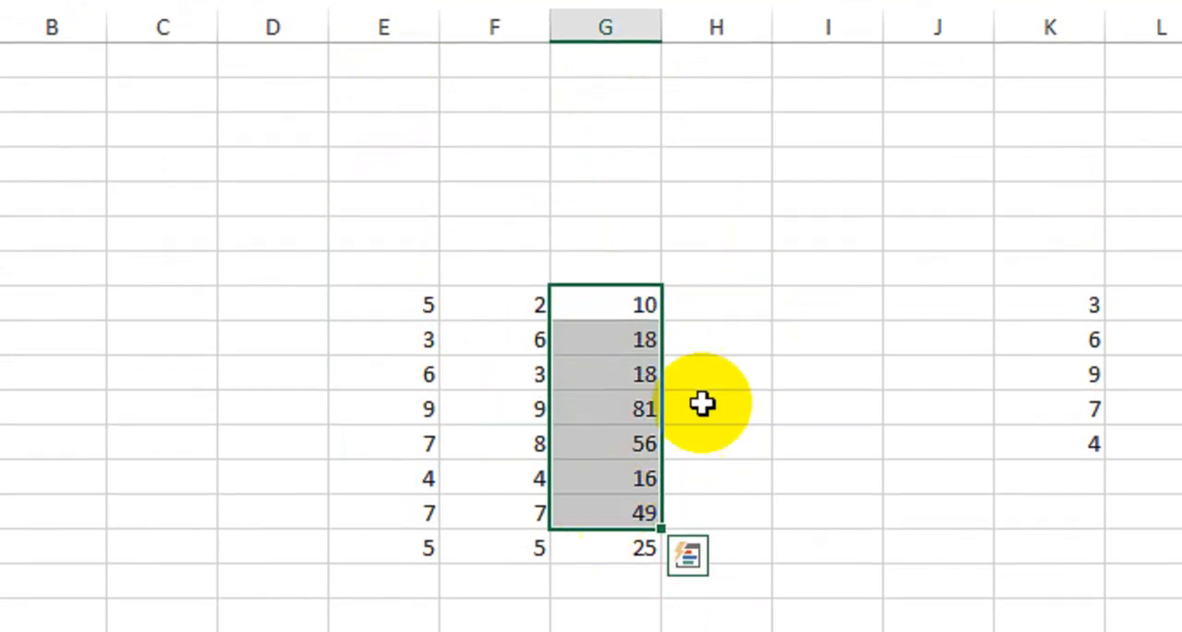
left_click(695, 414)
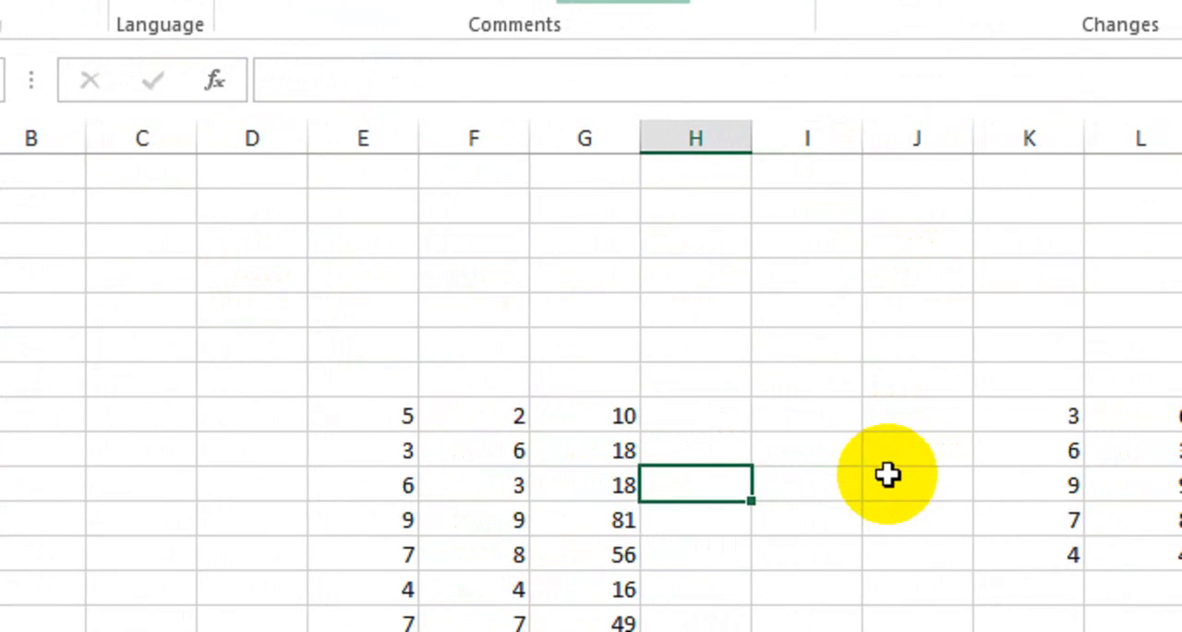
Step: Unlock every cell on the worksheet by turning off the Locked protection attribute in Format Cells, and deselect the sheet
key("ctrl+a")
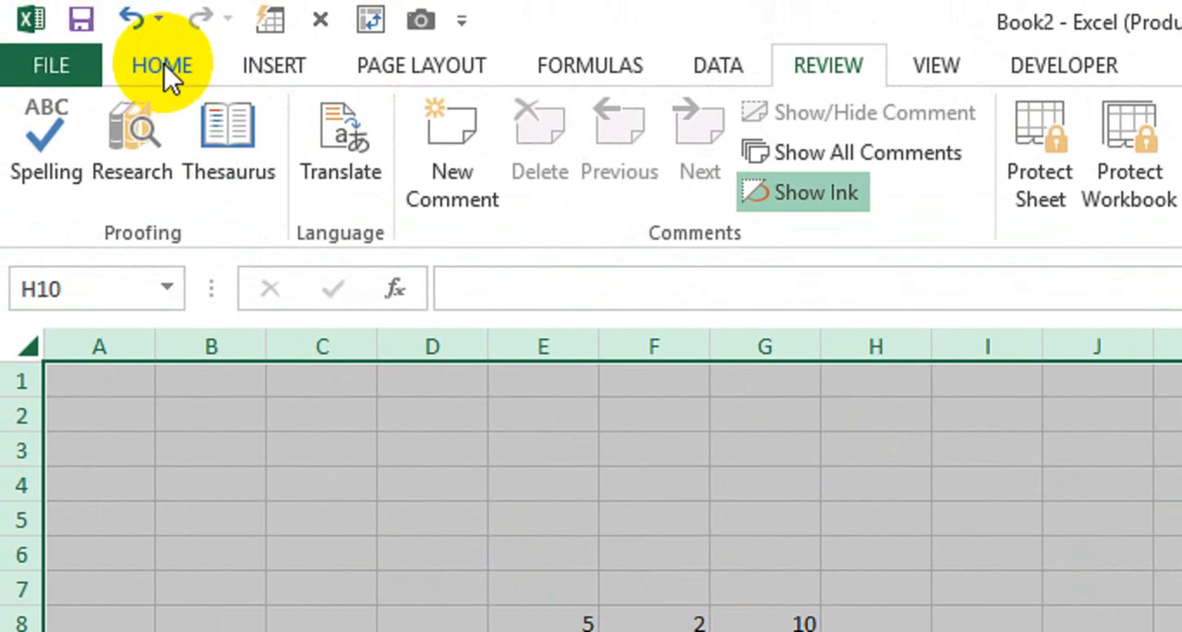
left_click(29, 0)
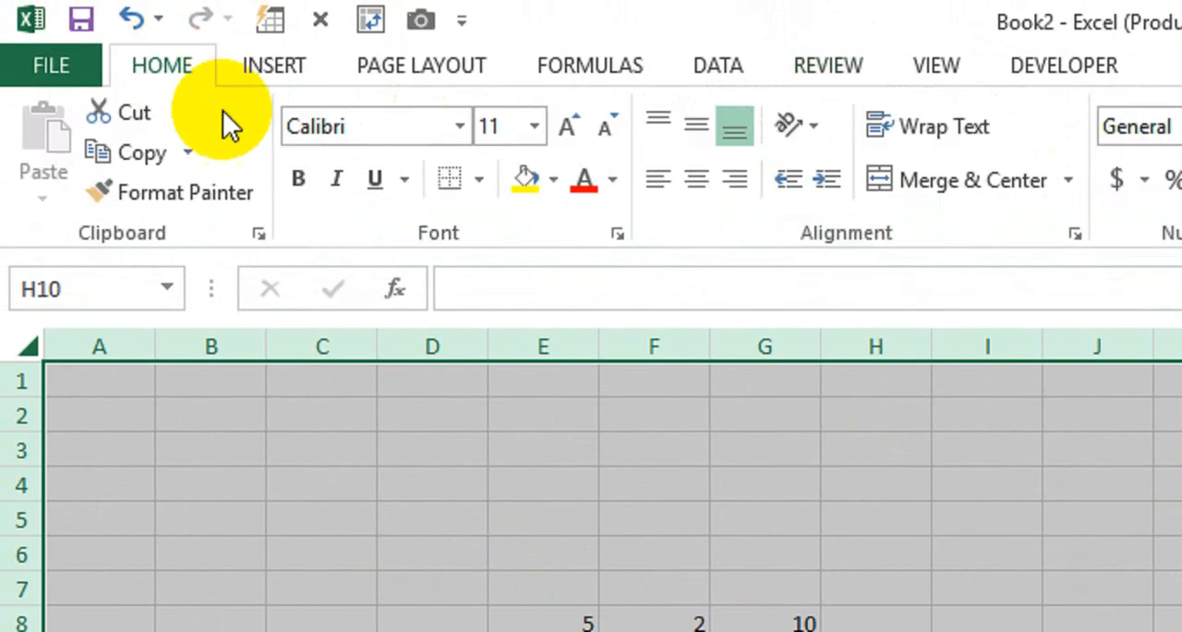
left_click(1099, 162)
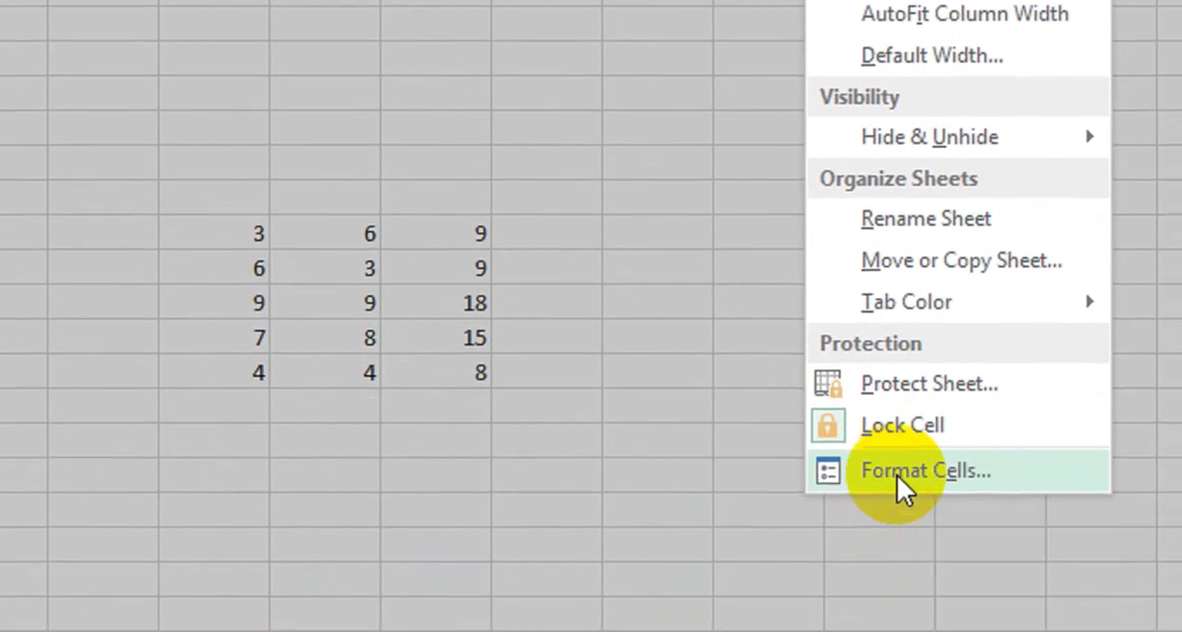
left_click(894, 548)
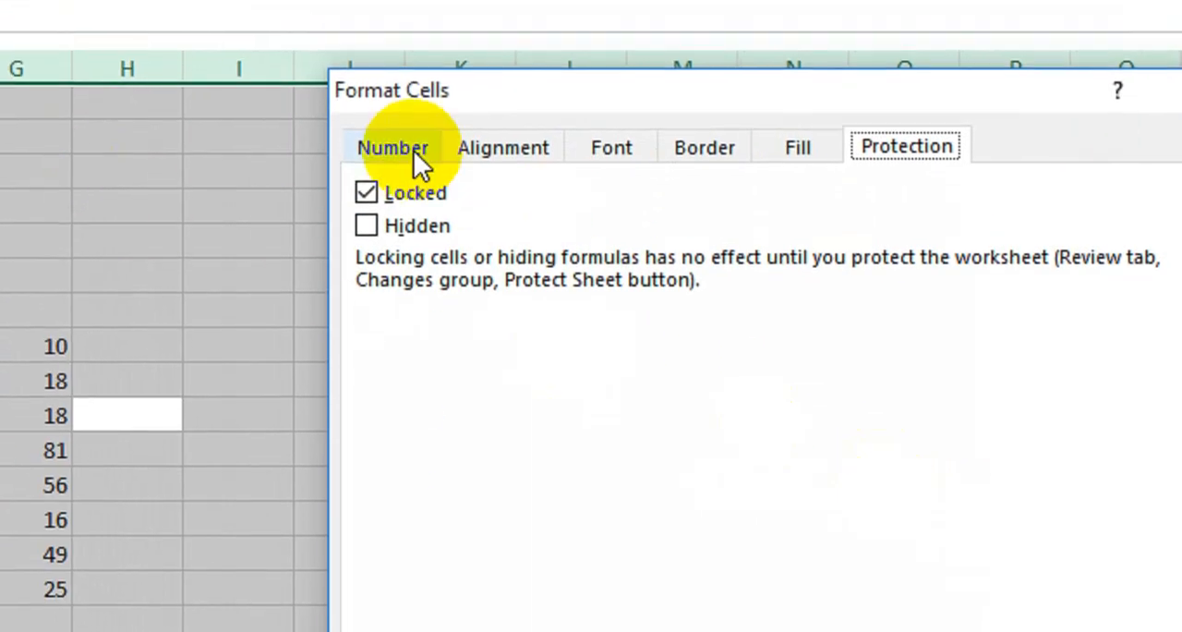
left_click(414, 153)
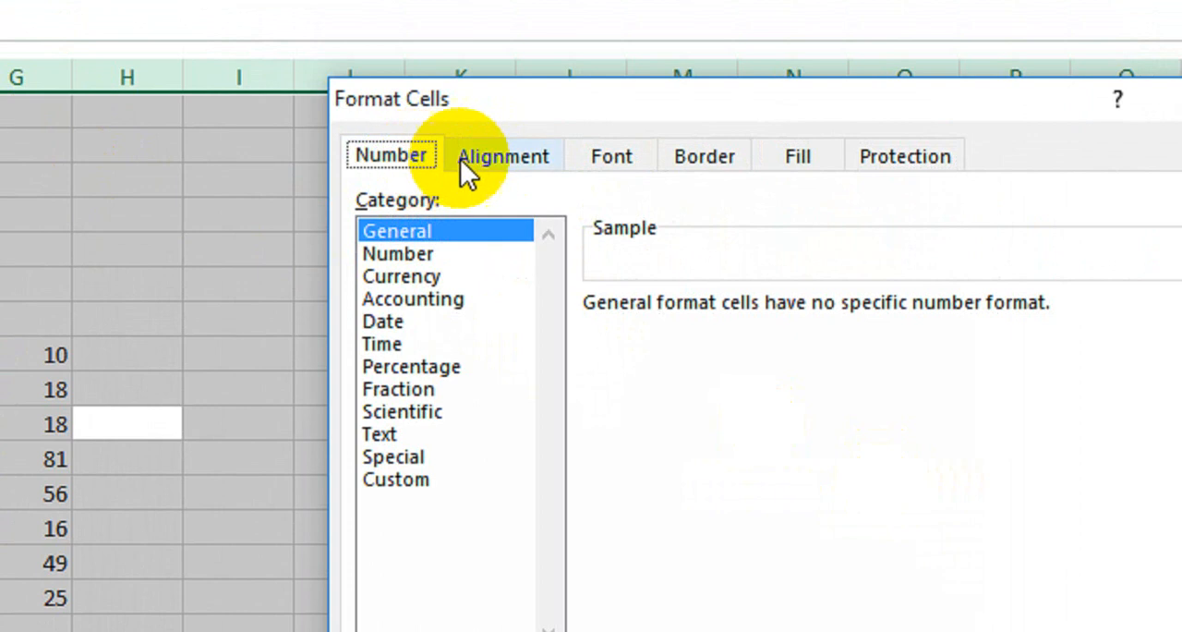
left_click(506, 151)
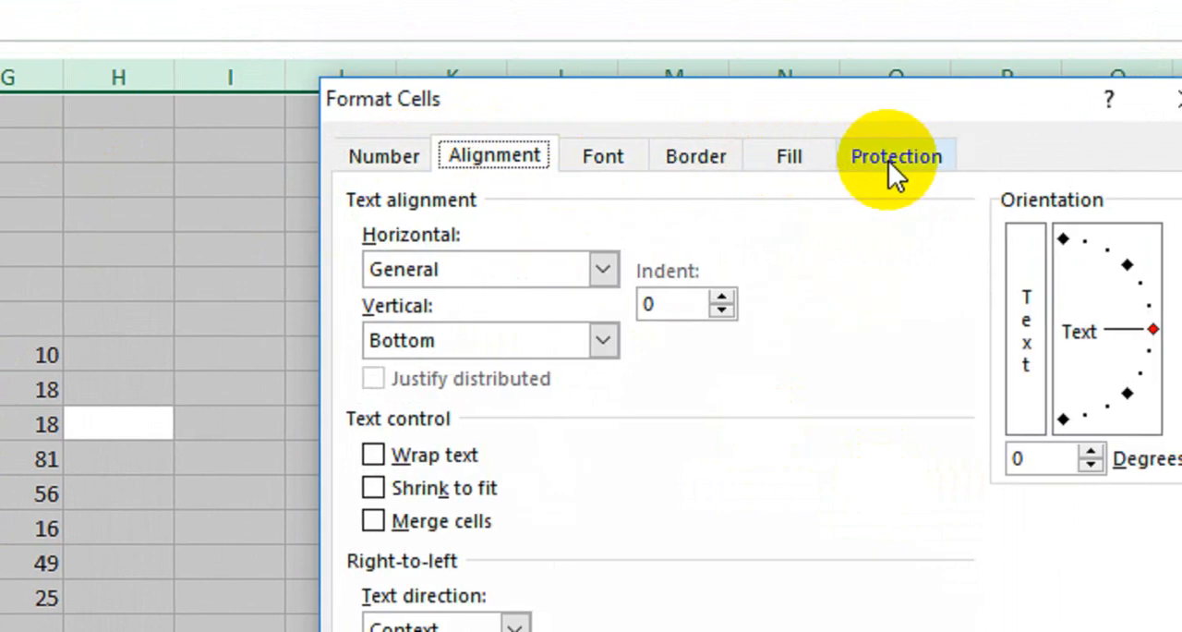
left_click(900, 164)
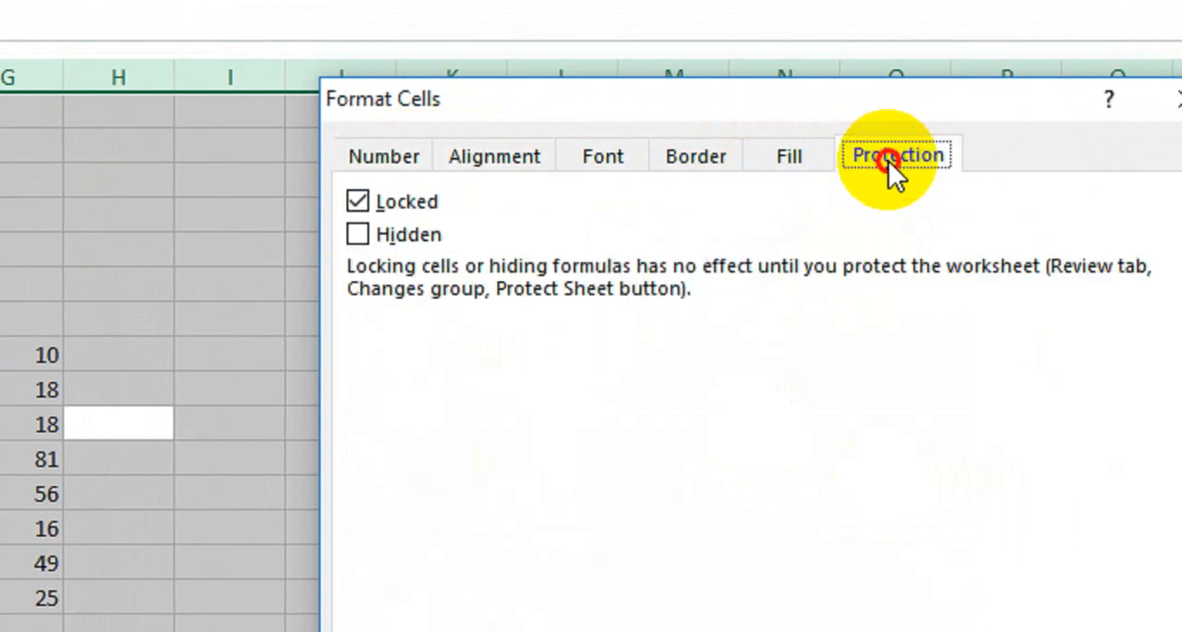
left_click(366, 204)
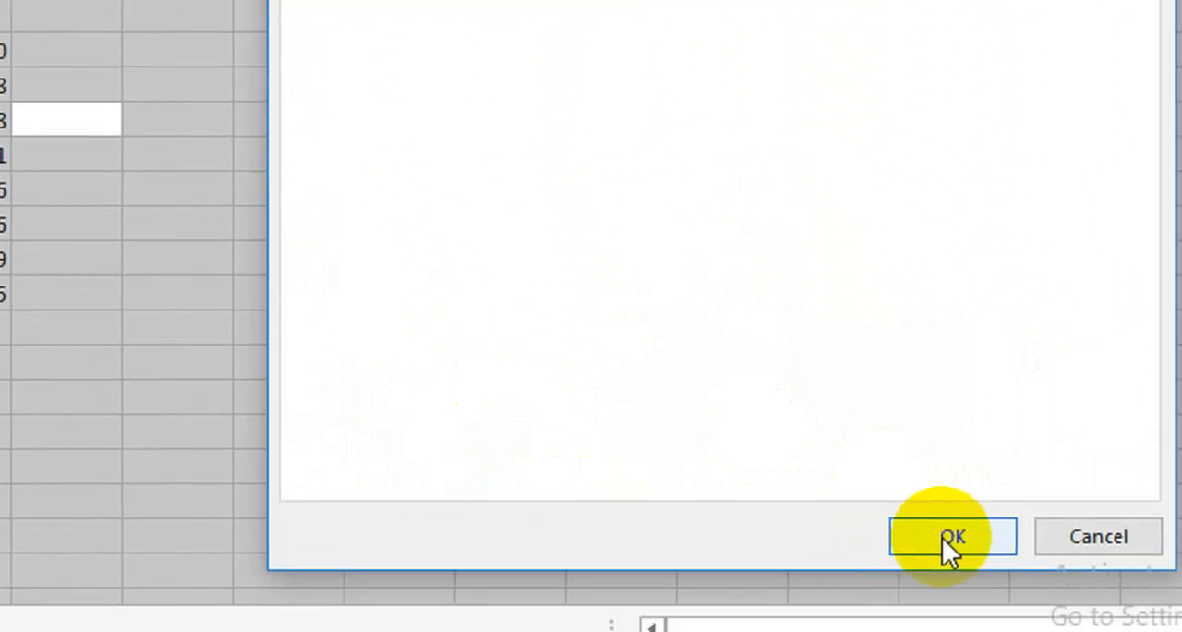
left_click(946, 537)
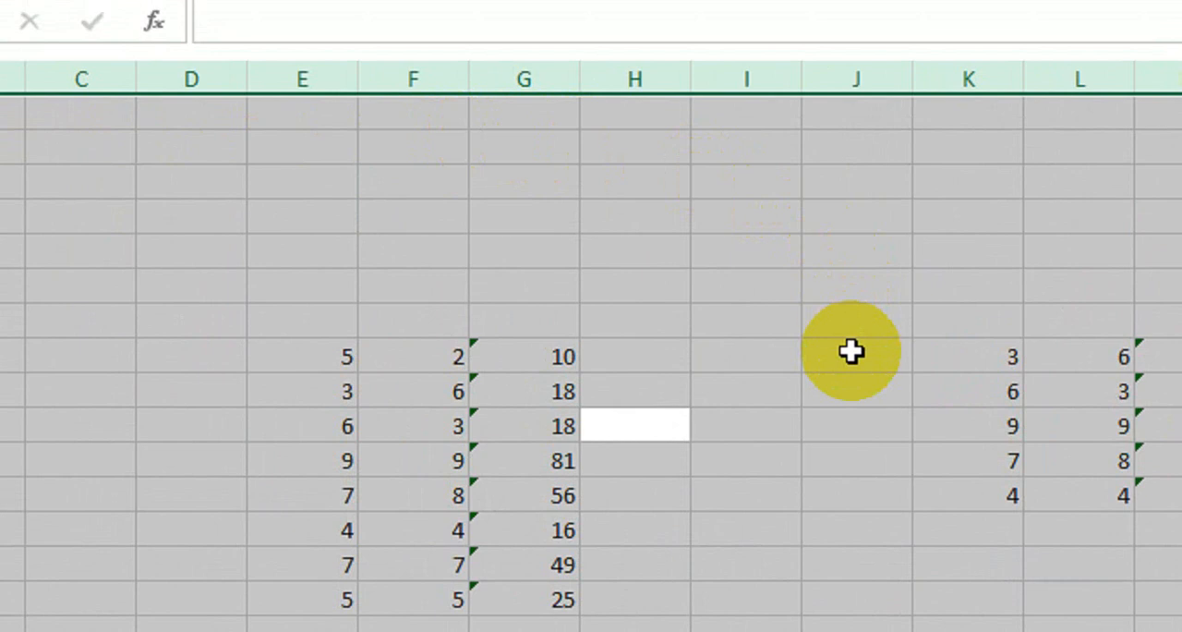
left_click(839, 328)
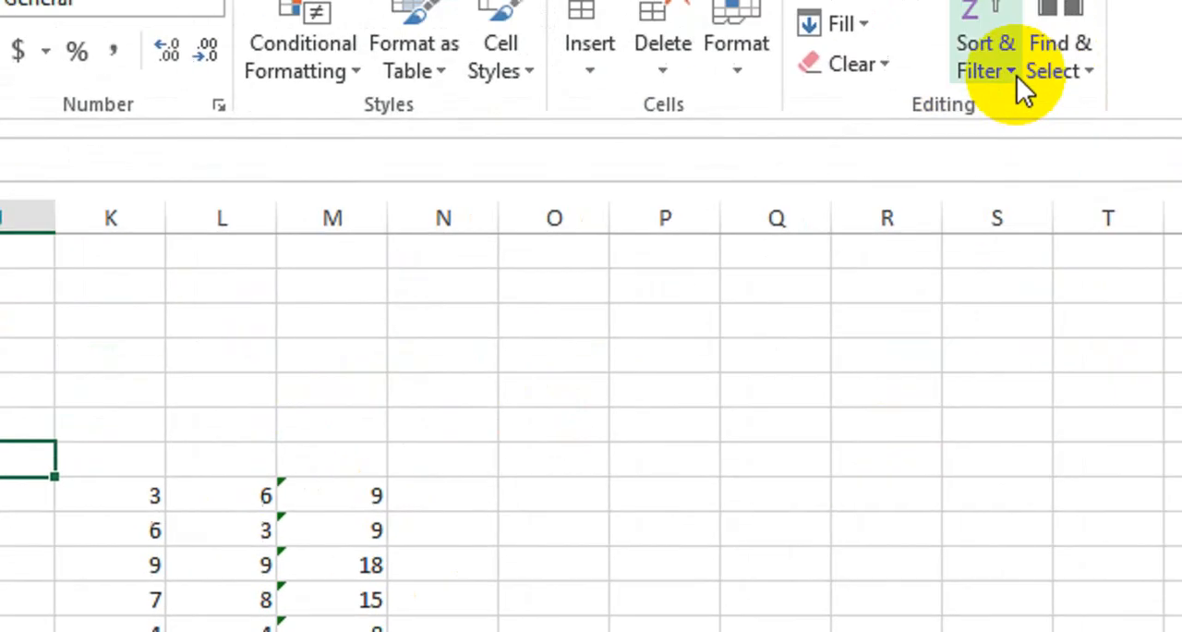
left_click(1087, 71)
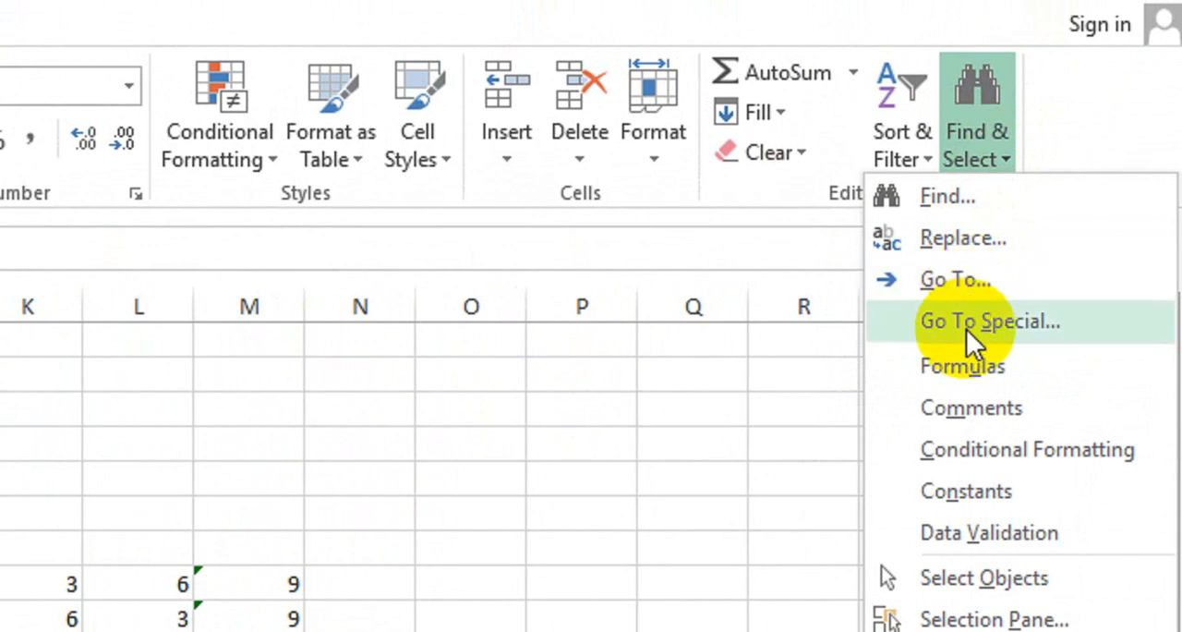
left_click(973, 281)
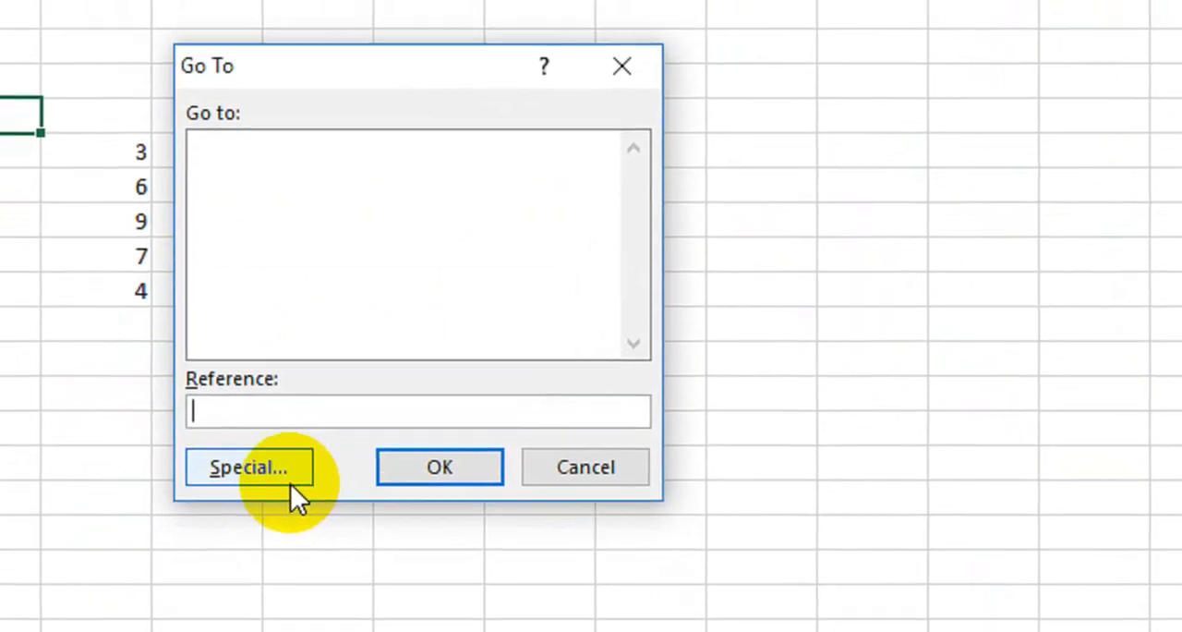
left_click(279, 507)
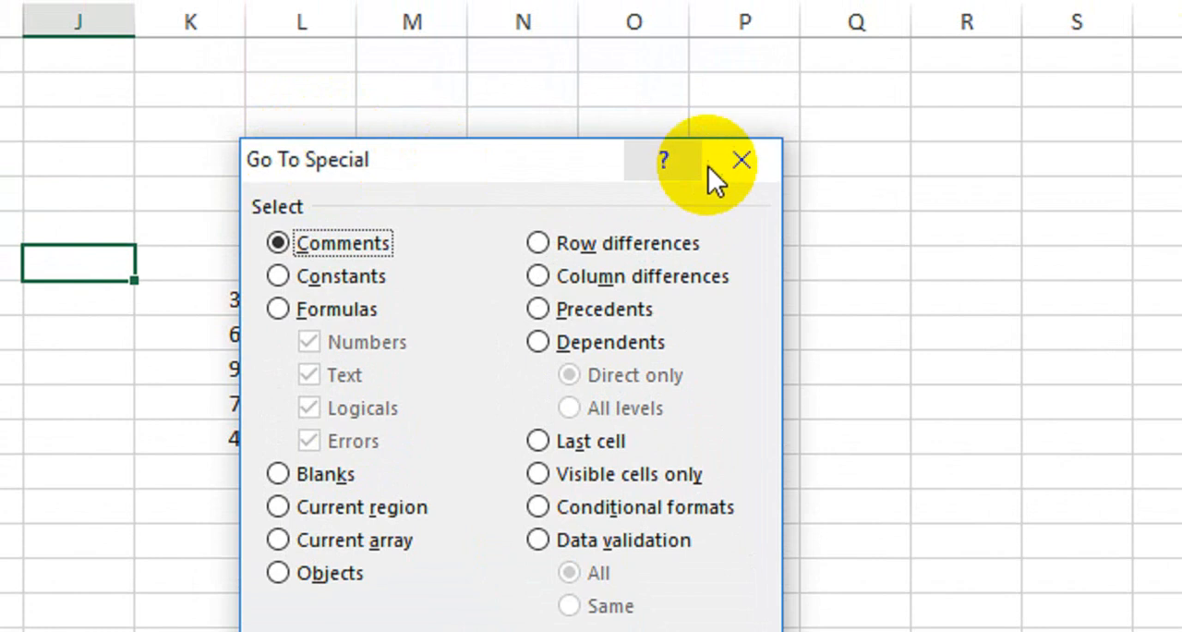
left_click(740, 161)
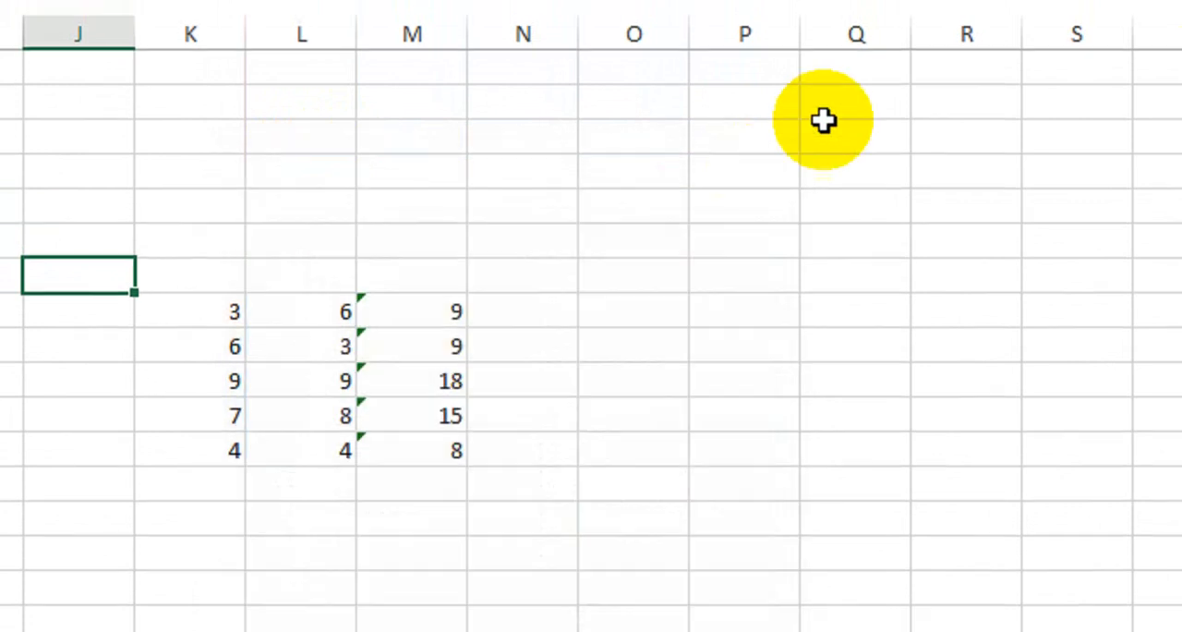
Step: Select all formula cells on the sheet using Go To Special with the Formulas option
left_click(1001, 100)
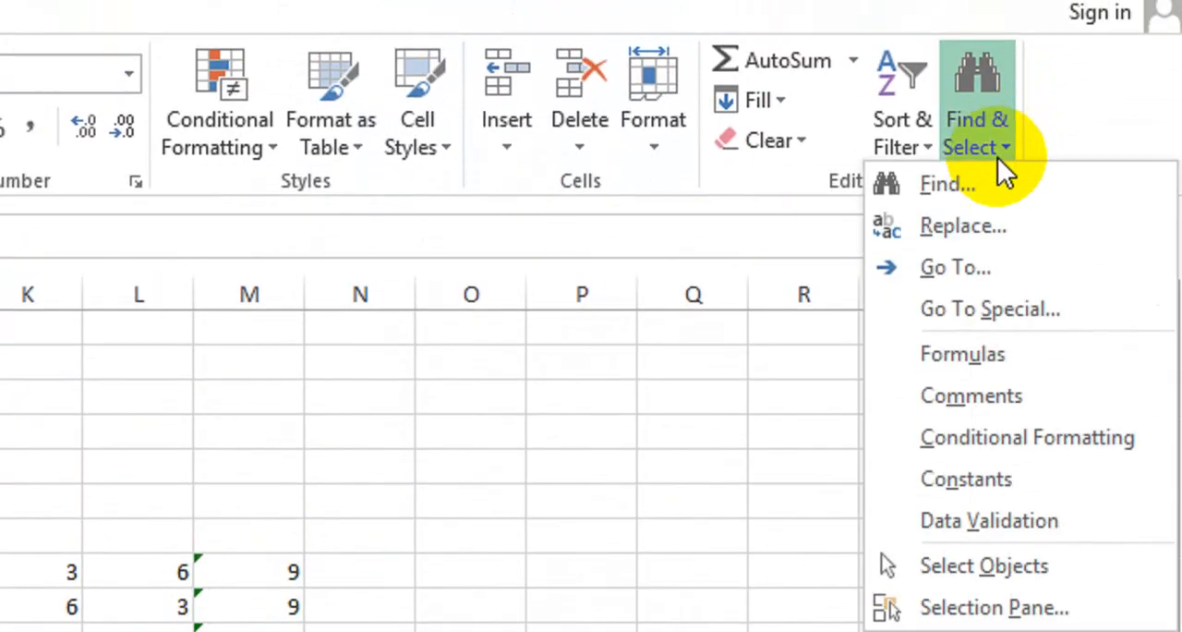
left_click(988, 308)
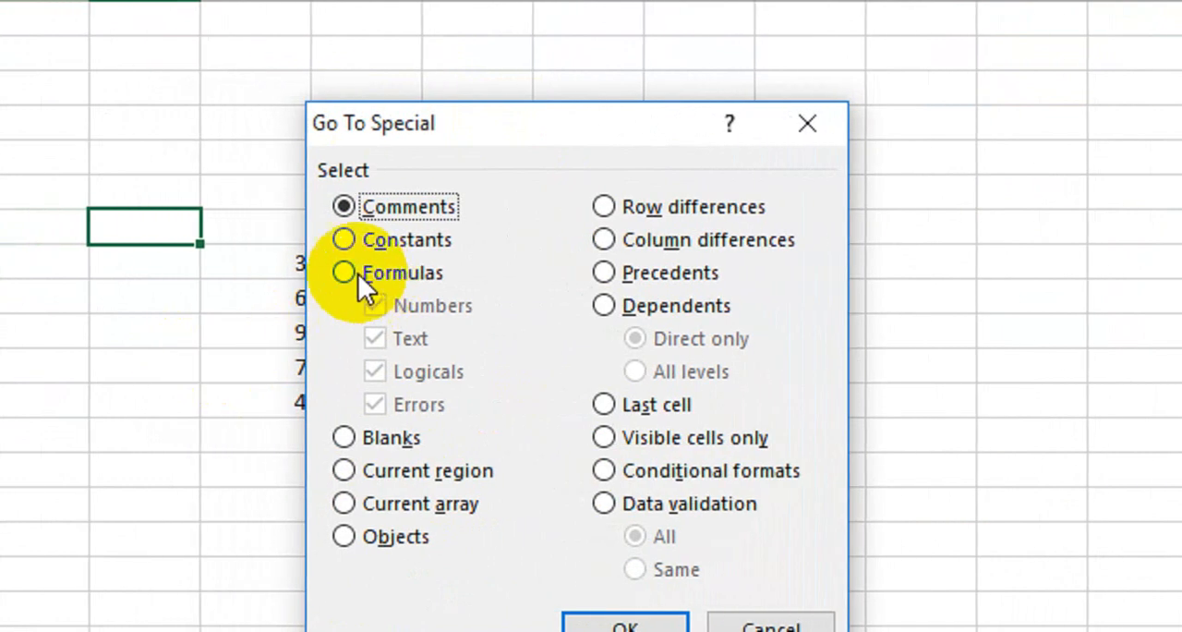
left_click(347, 271)
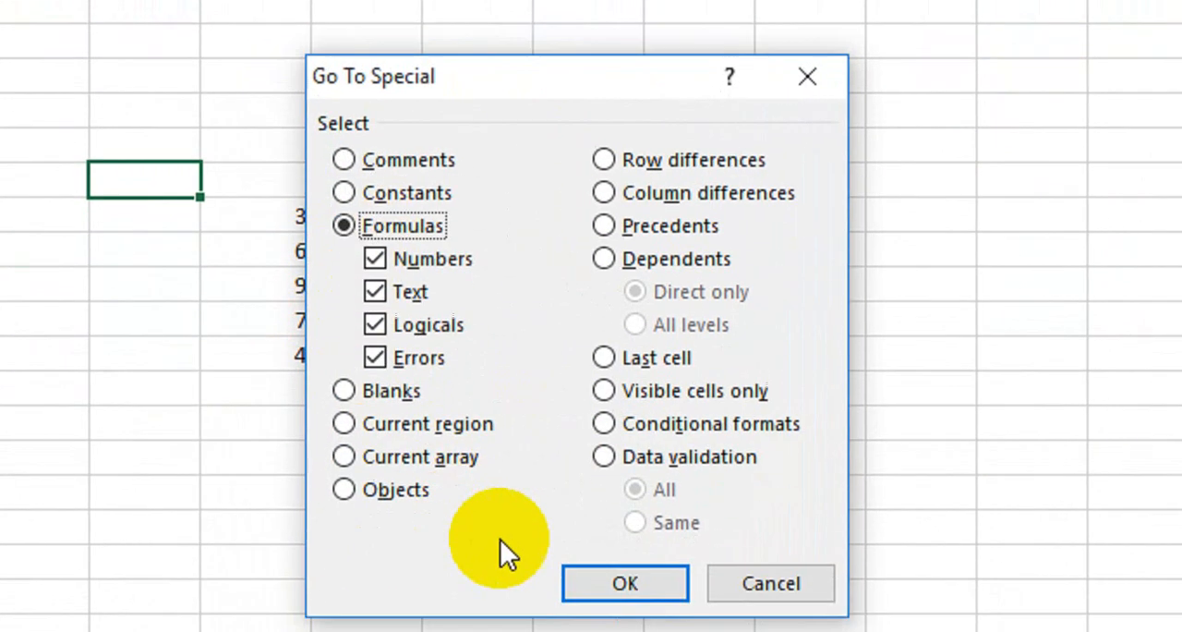
left_click(605, 582)
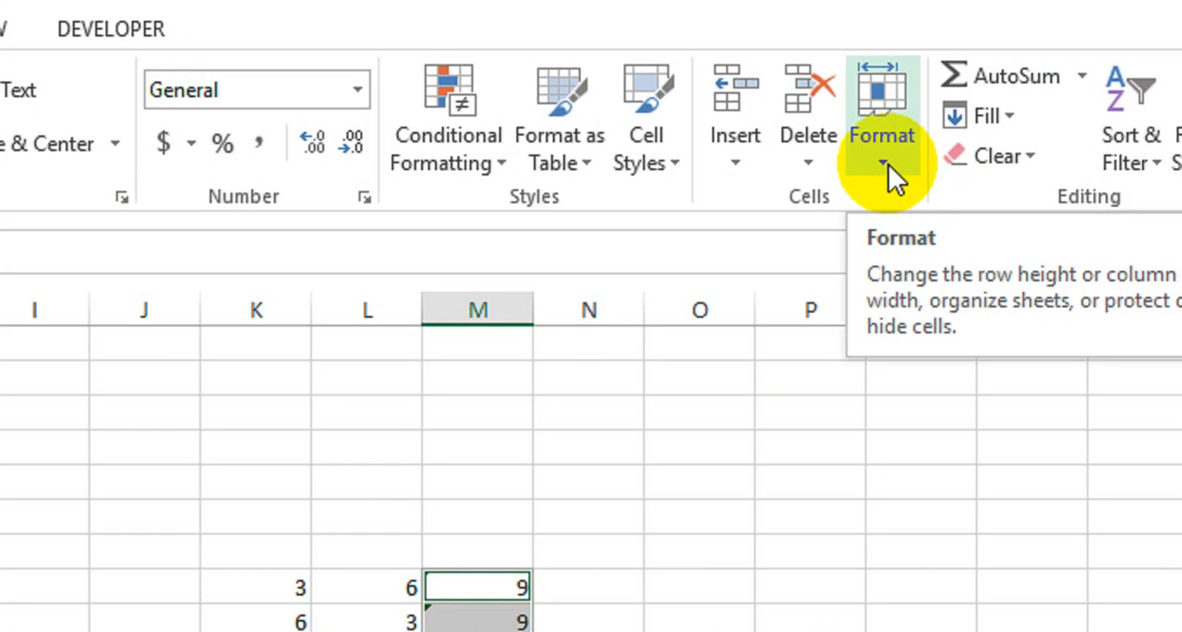
Step: Turn on both the Locked and Hidden protection attributes for the selected formula cells in Format Cells
left_click(888, 164)
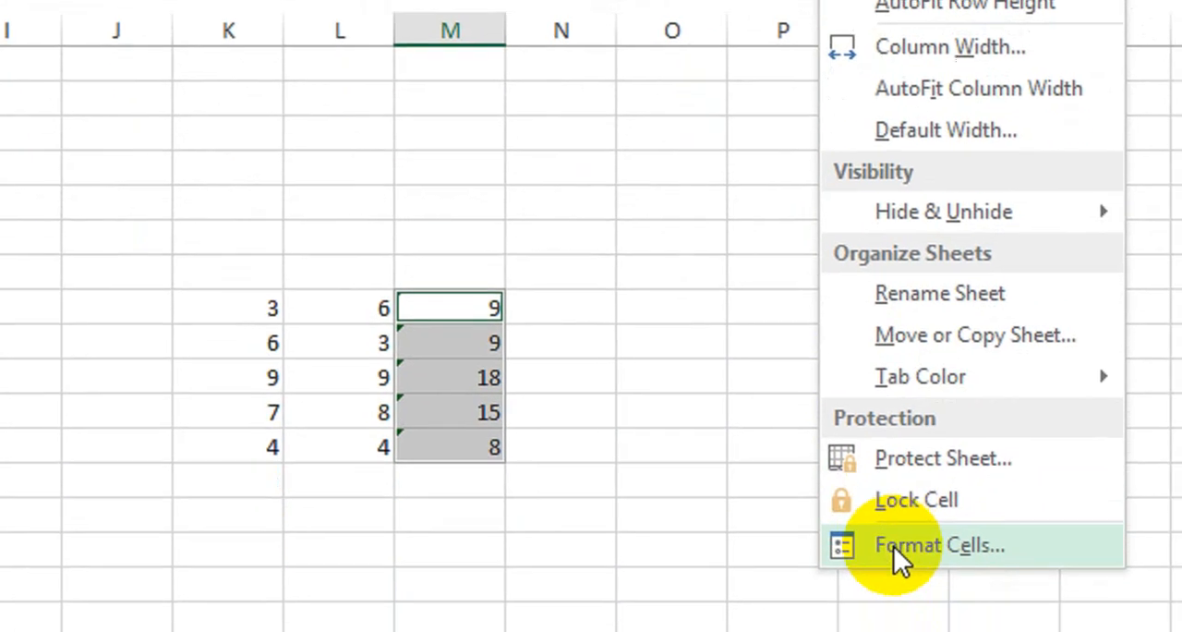
left_click(893, 544)
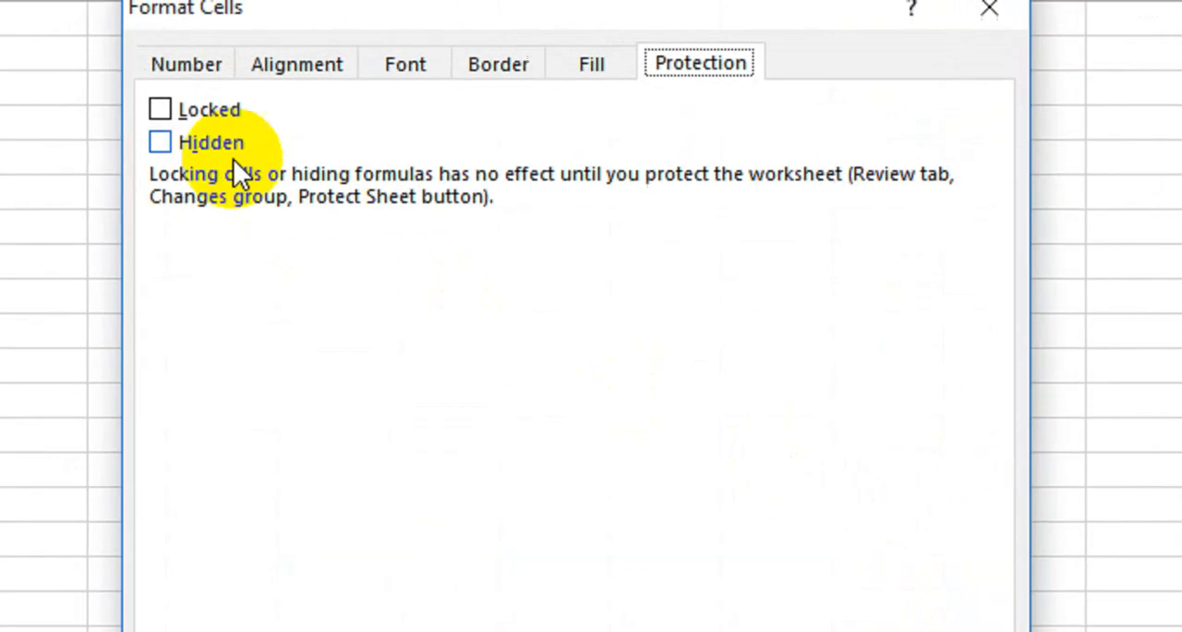
left_click(285, 159)
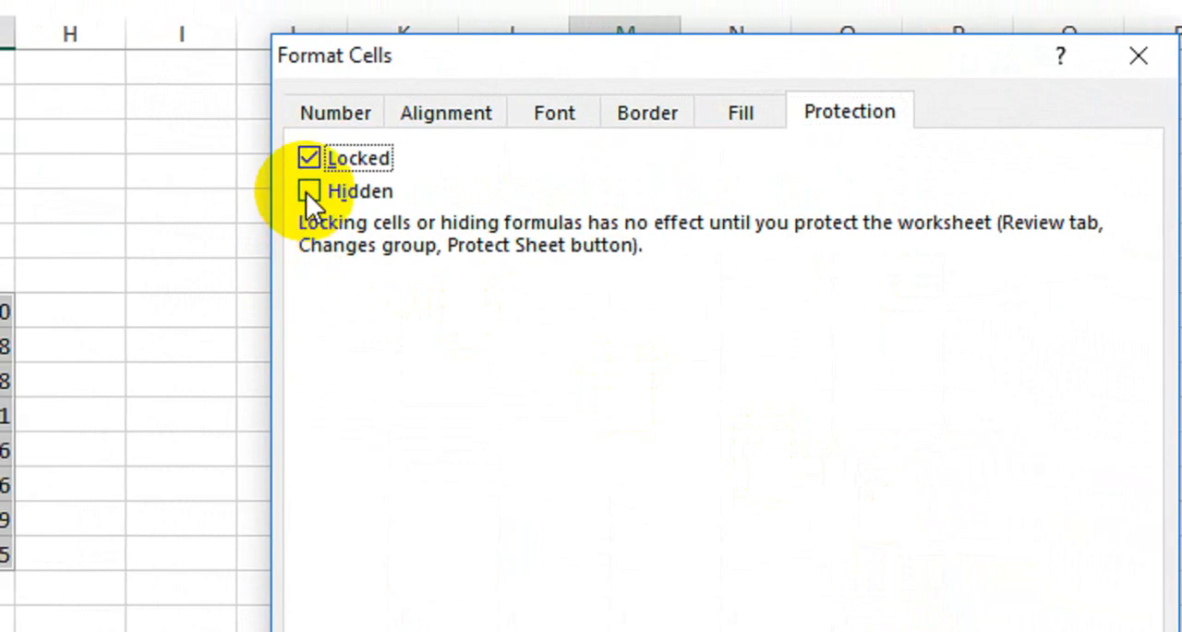
left_click(306, 192)
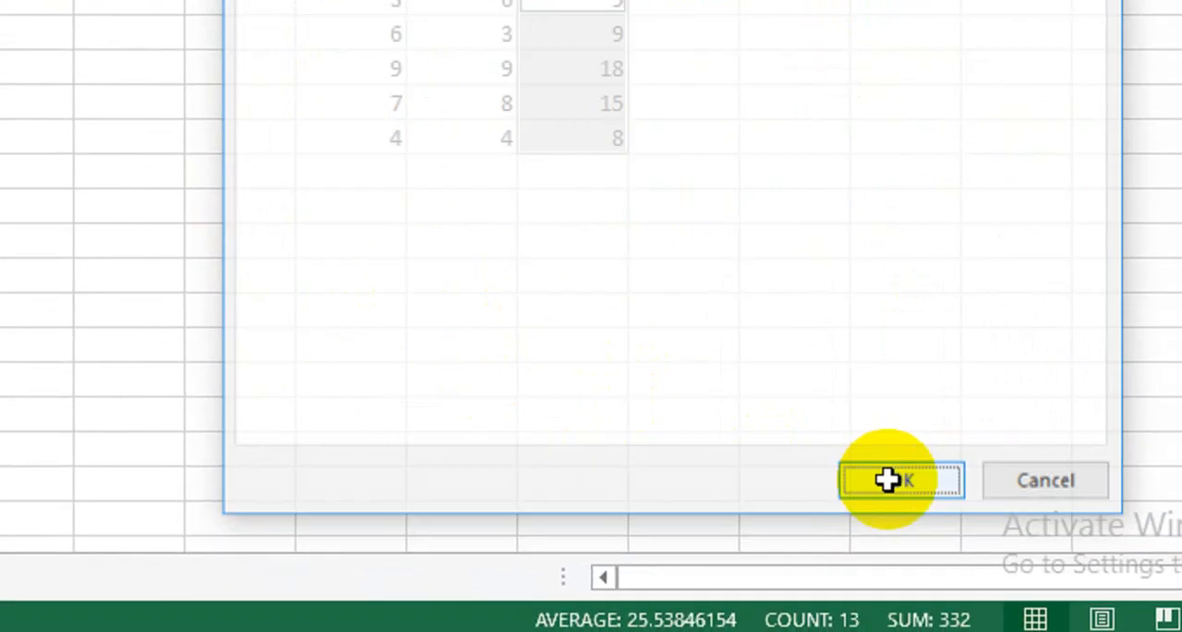
left_click(907, 513)
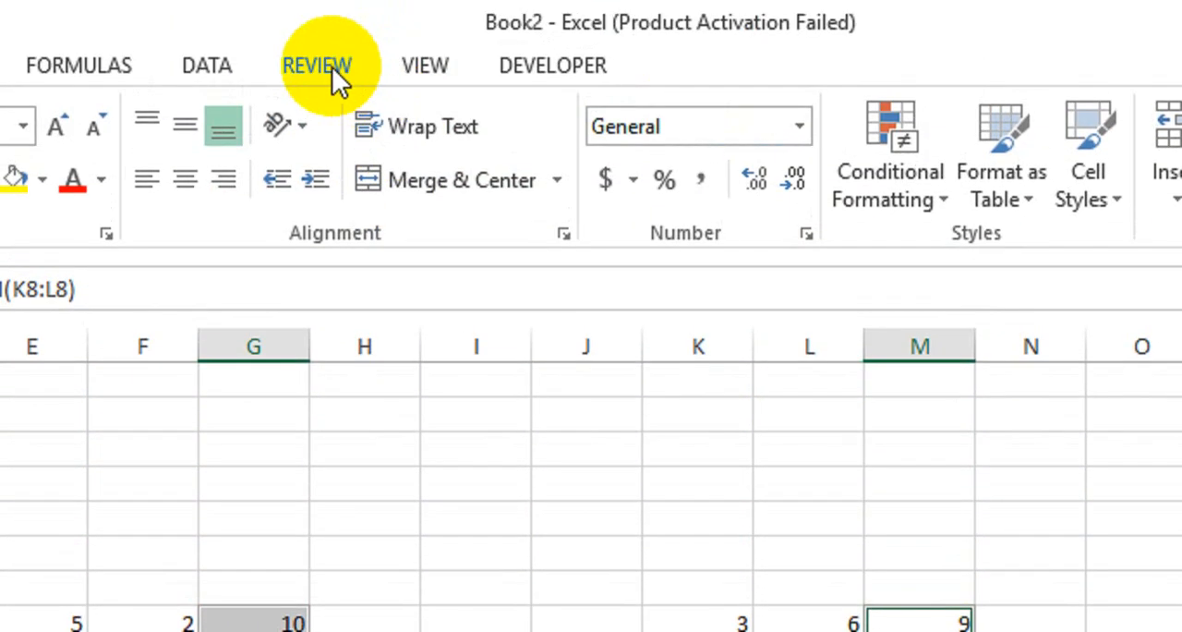
Step: Protect the sheet with a password, keeping selection of locked and unlocked cells allowed, and re-enter the password
left_click(333, 71)
left_click(540, 211)
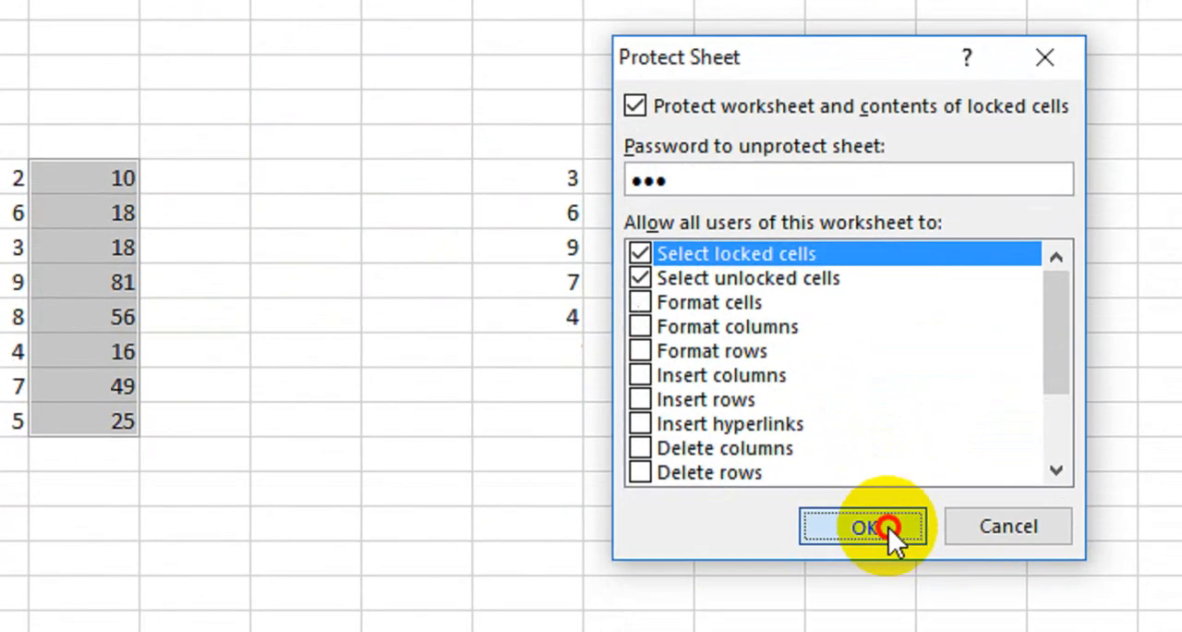
left_click(875, 593)
type("123")
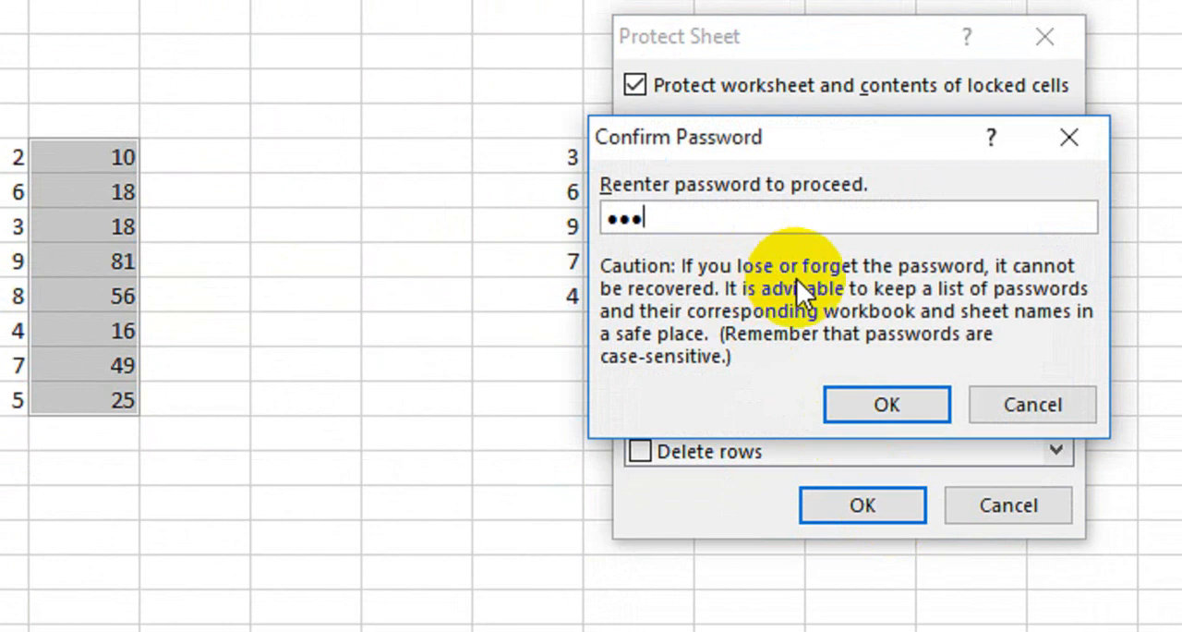
left_click(850, 402)
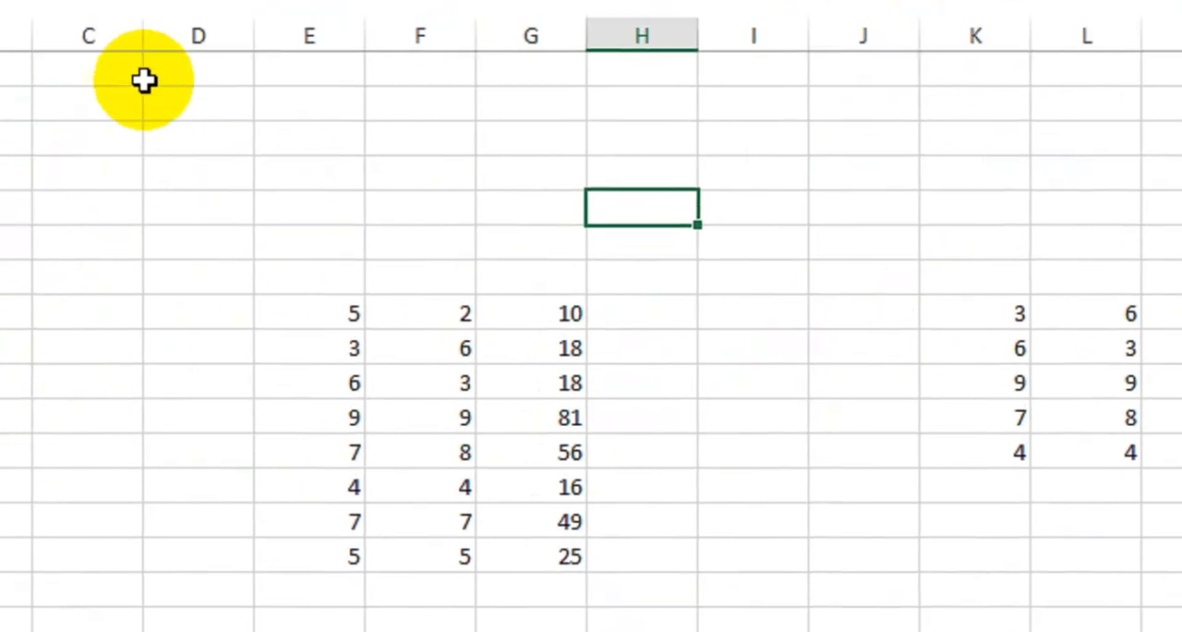
Step: Check what the formula bar shows for formula cells G8 and M8 and for the constant in K8
left_click(353, 322)
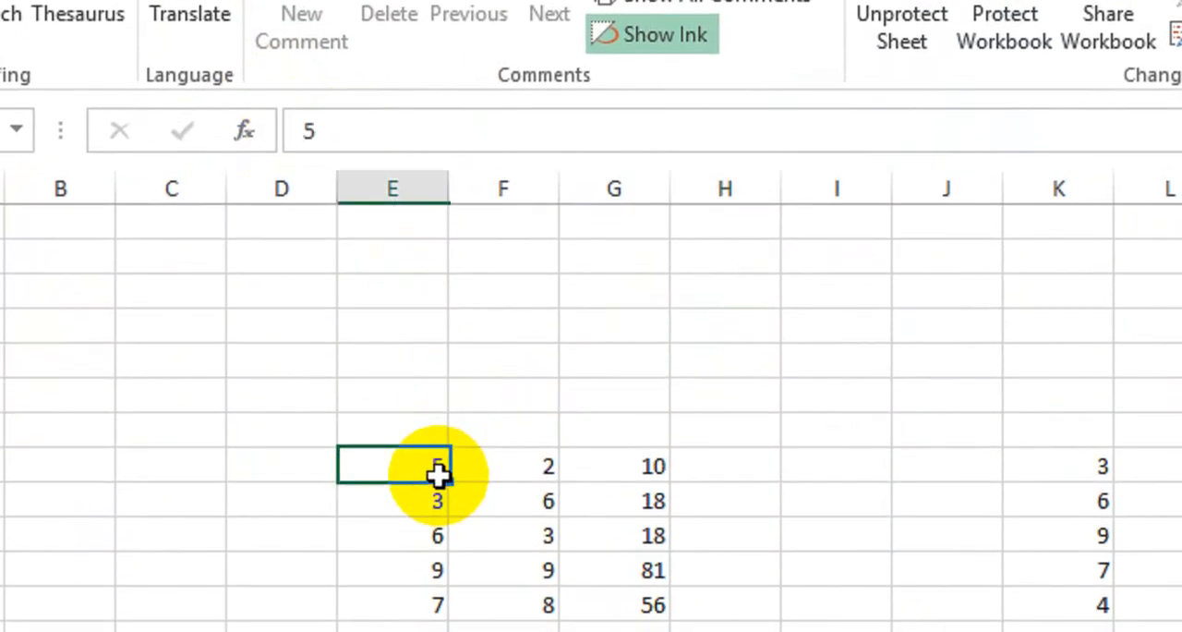
left_click(504, 466)
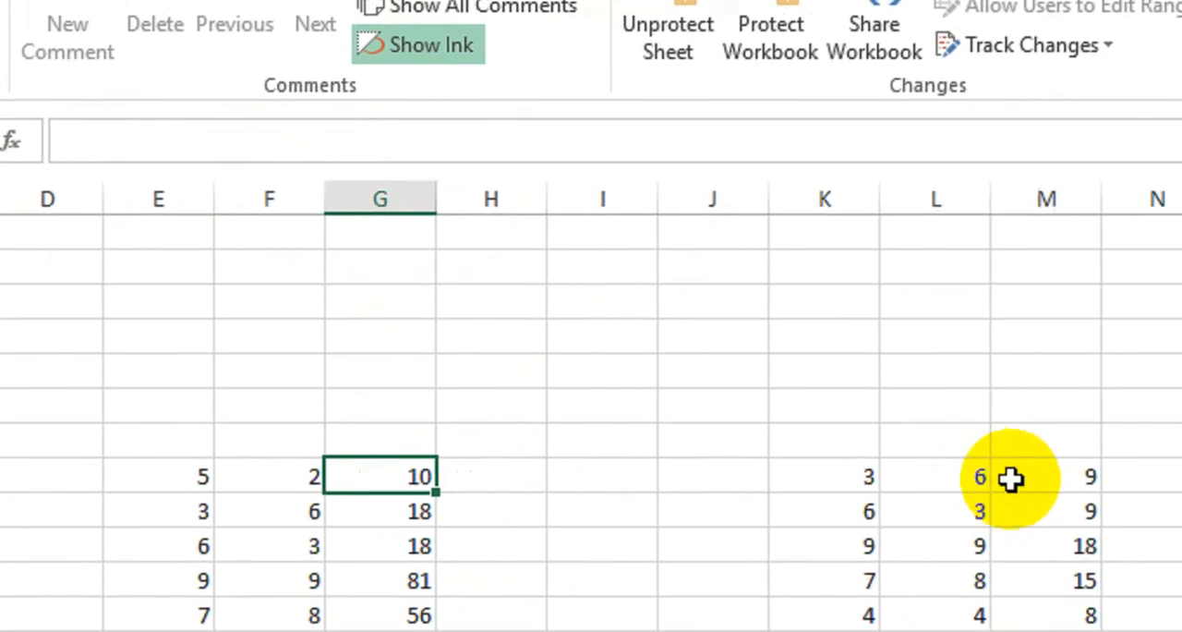
left_click(917, 471)
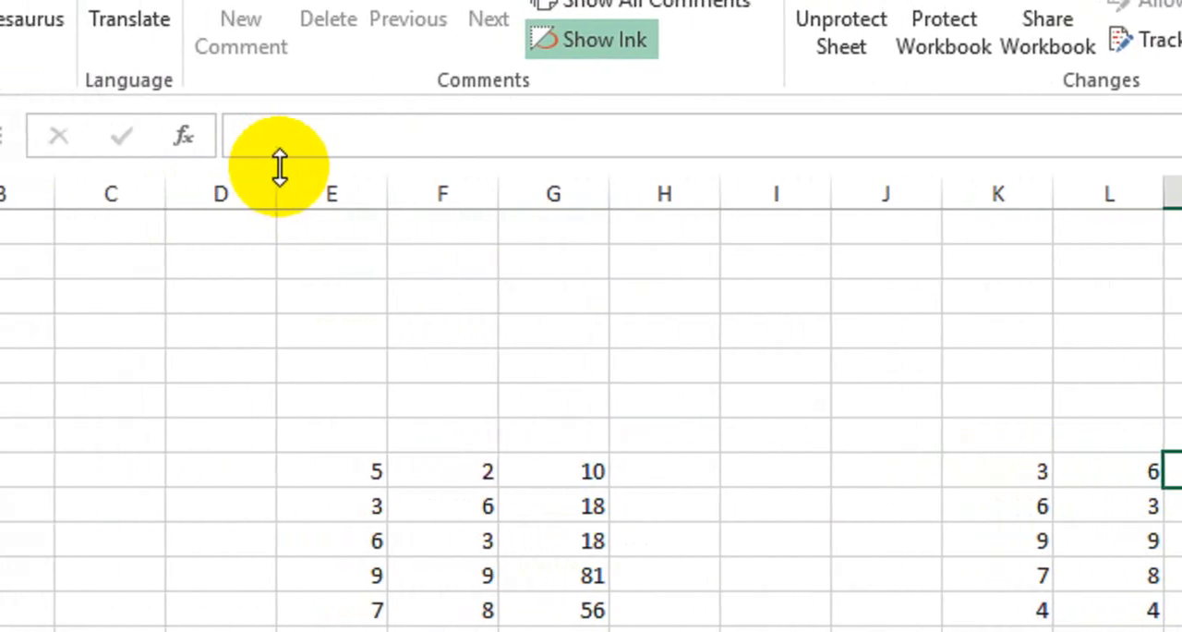
left_click(997, 469)
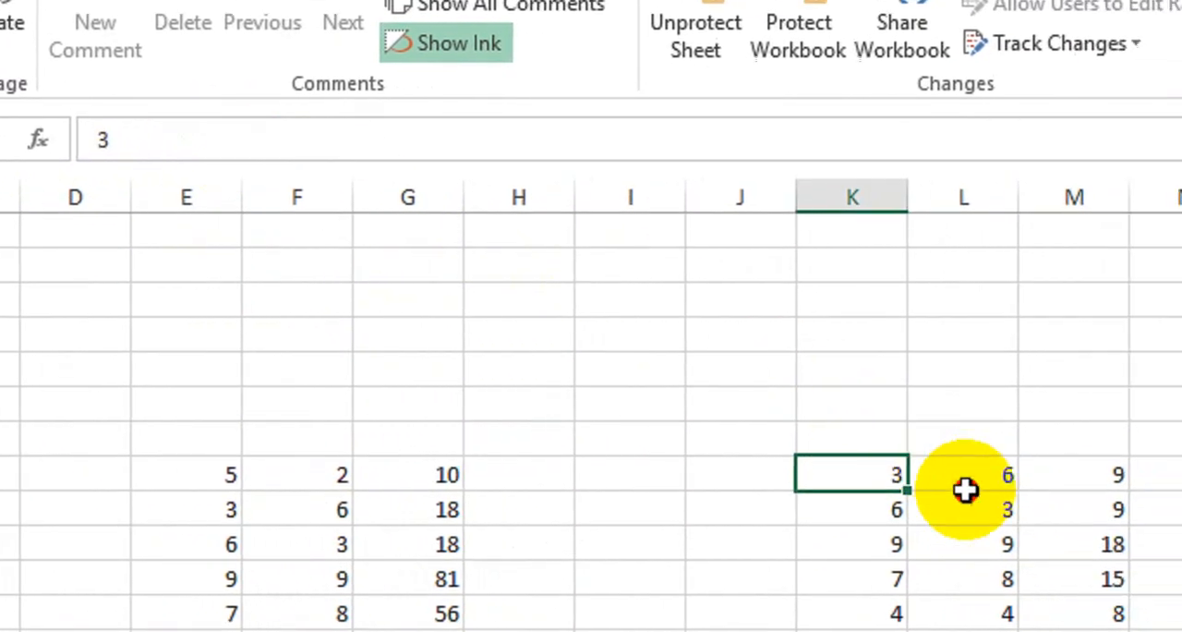
left_click(964, 487)
left_click(661, 413)
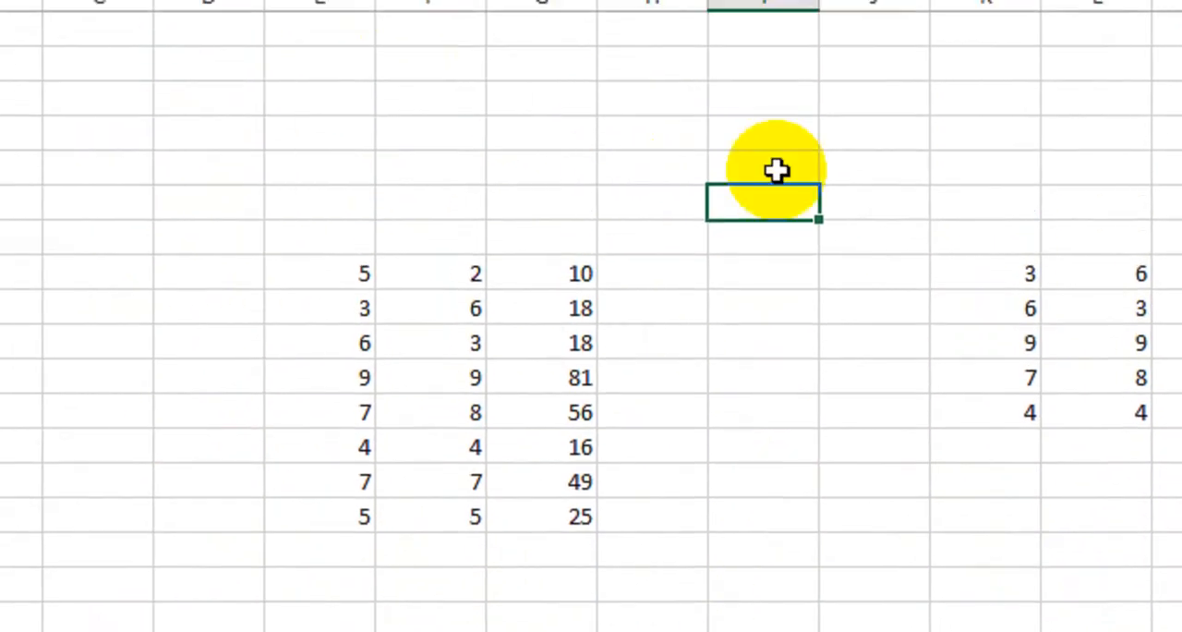
Step: Enter the text dsds in cell I3 and sada in cell I6
left_click(781, 134)
type("d")
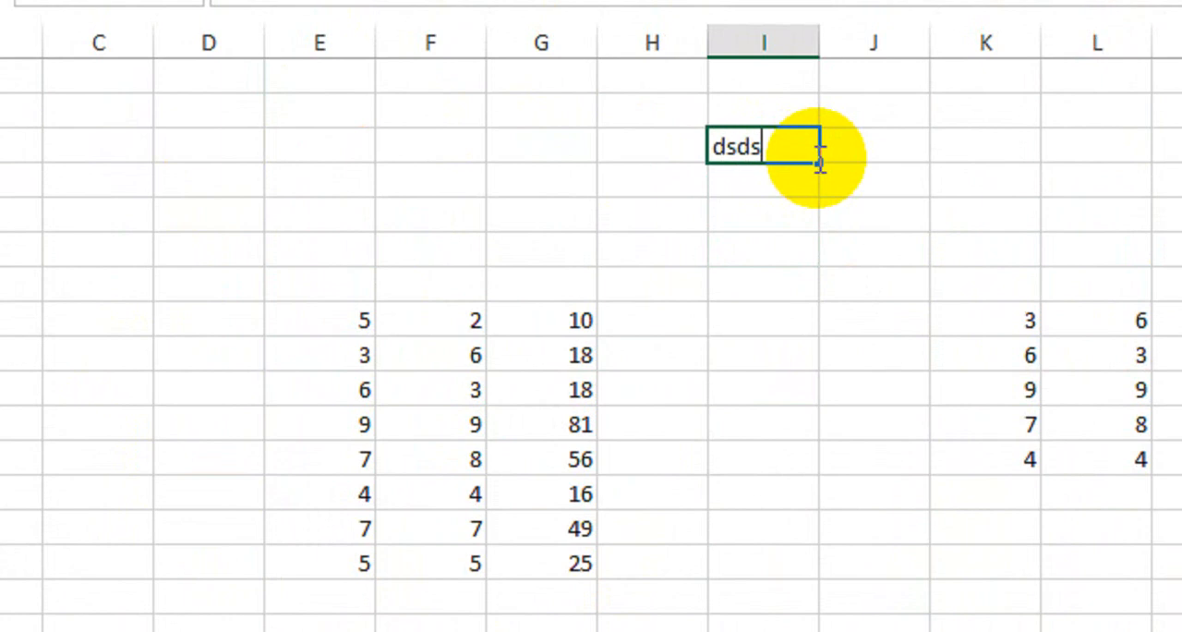
type("sds")
key("Return")
left_click(745, 242)
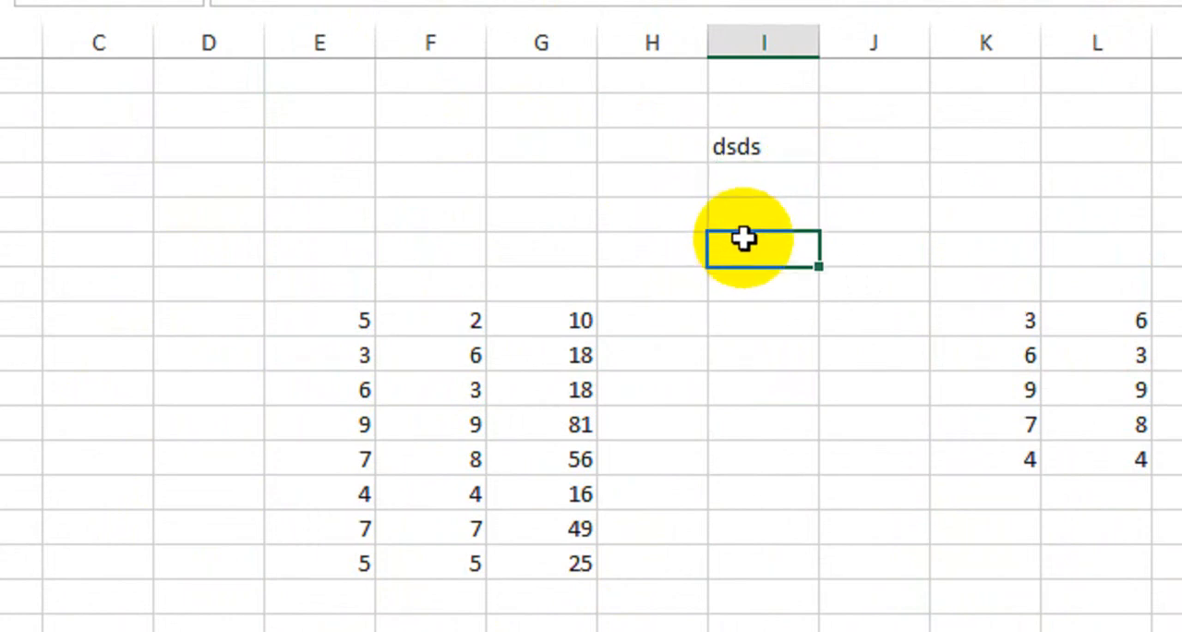
type("sada")
left_click(743, 358)
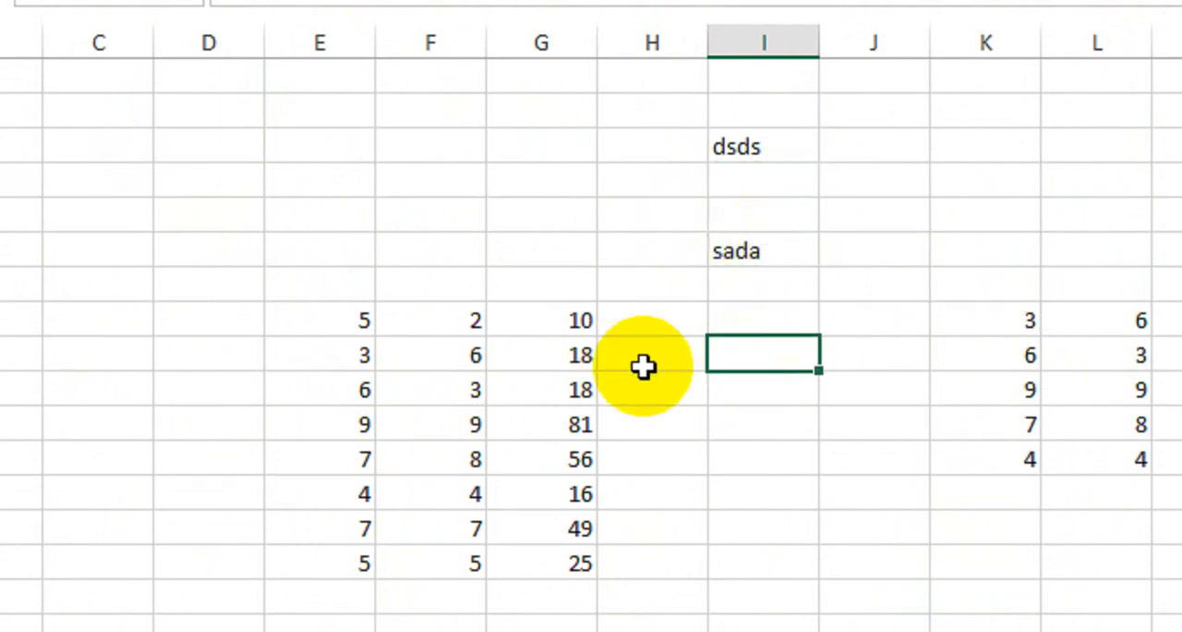
Step: Try to edit the protected formula in cell G8
left_click(548, 318)
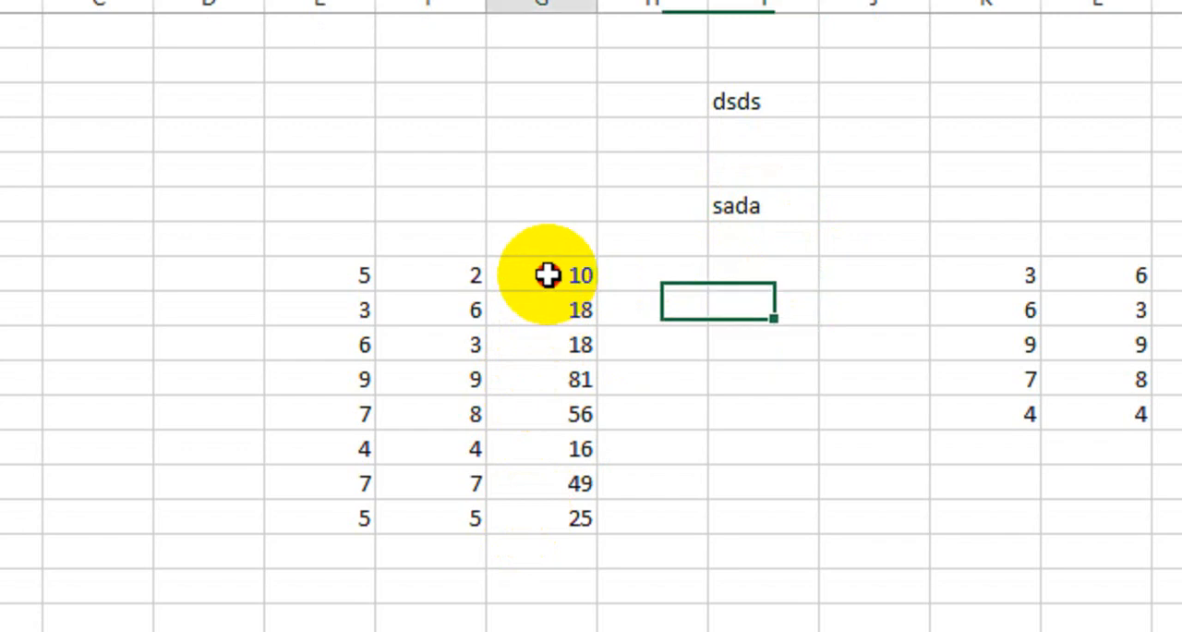
double_click(562, 311)
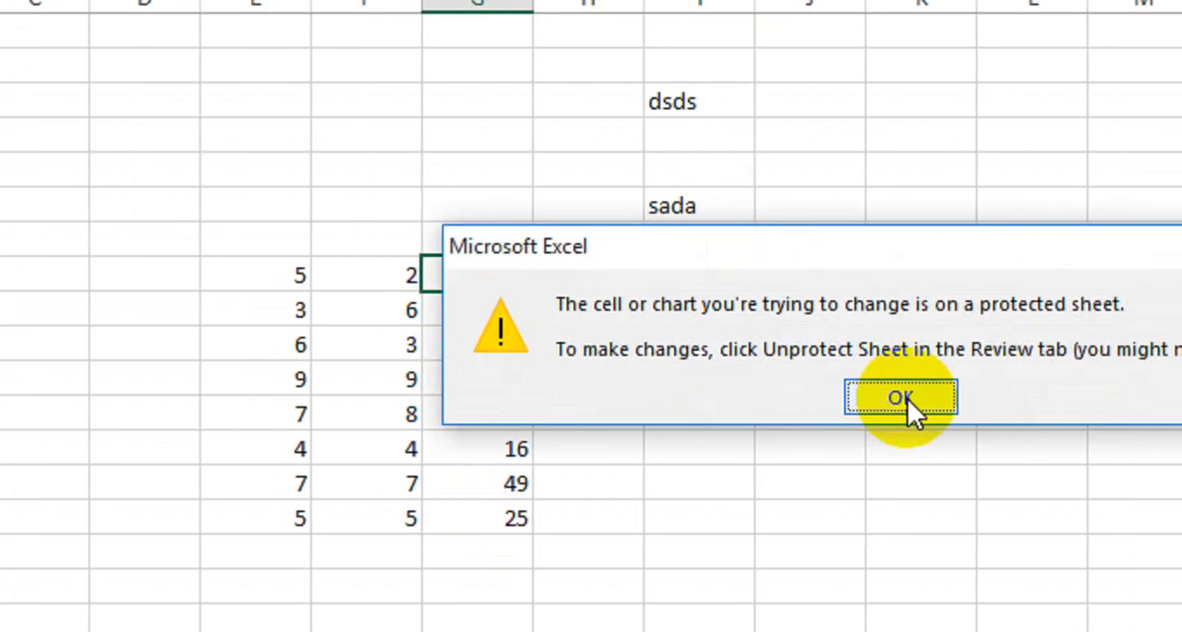
left_click(1090, 246)
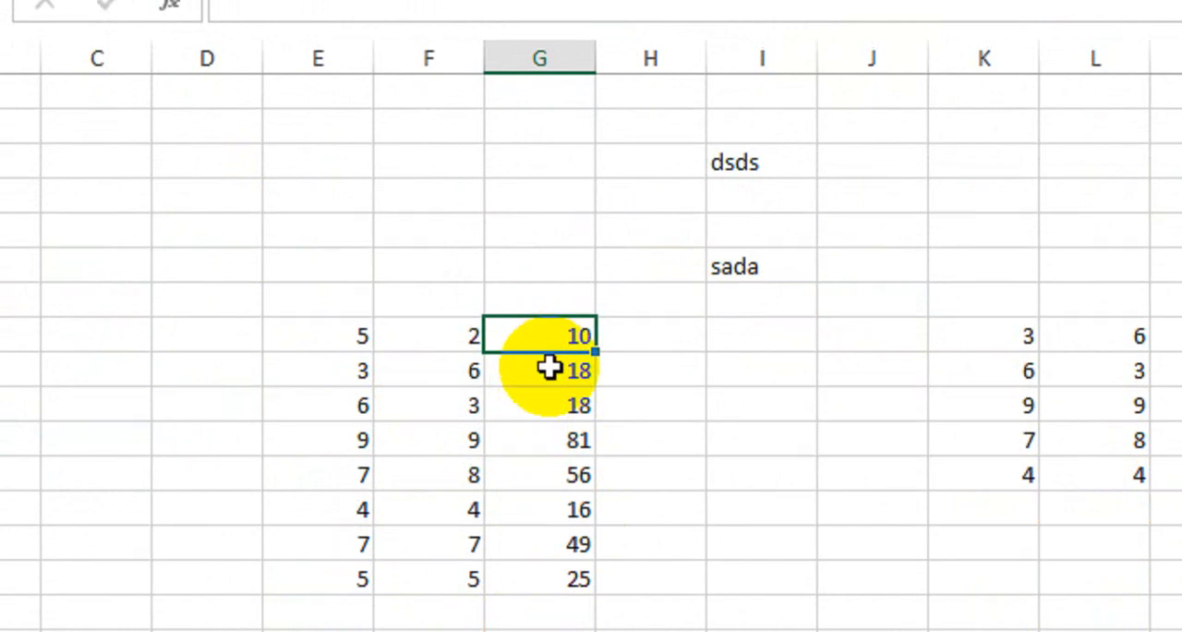
Step: Set cell E12 to 5 and E13 to 3, and check the formula results in G8:G15
left_click_drag(340, 335, 398, 547)
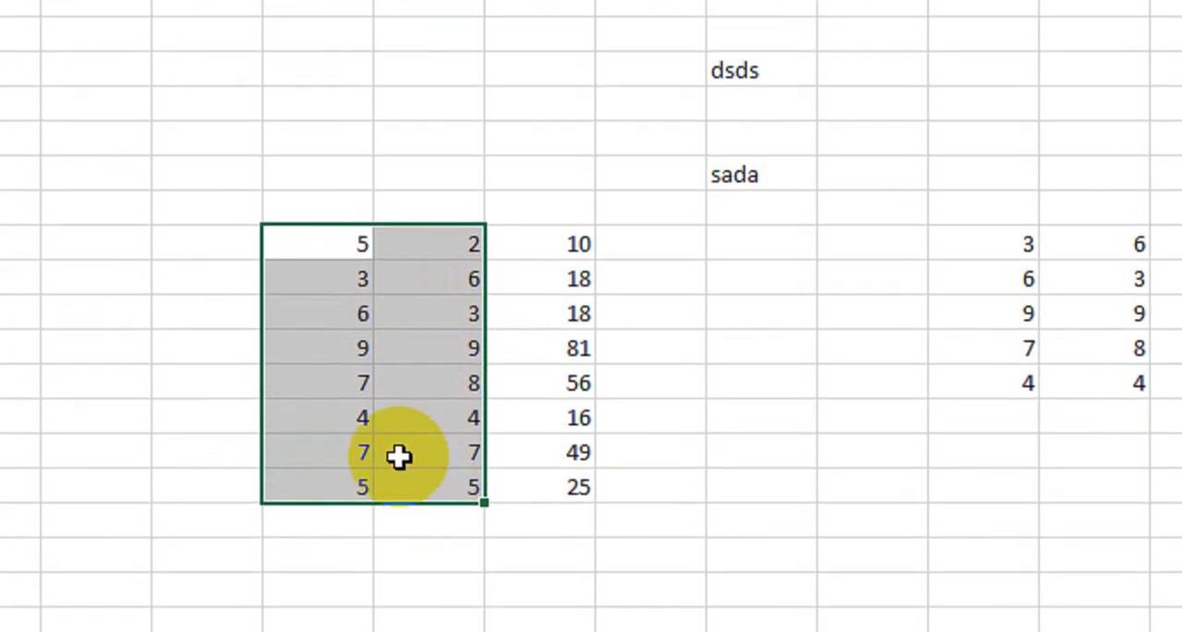
left_click(342, 322)
left_click(340, 378)
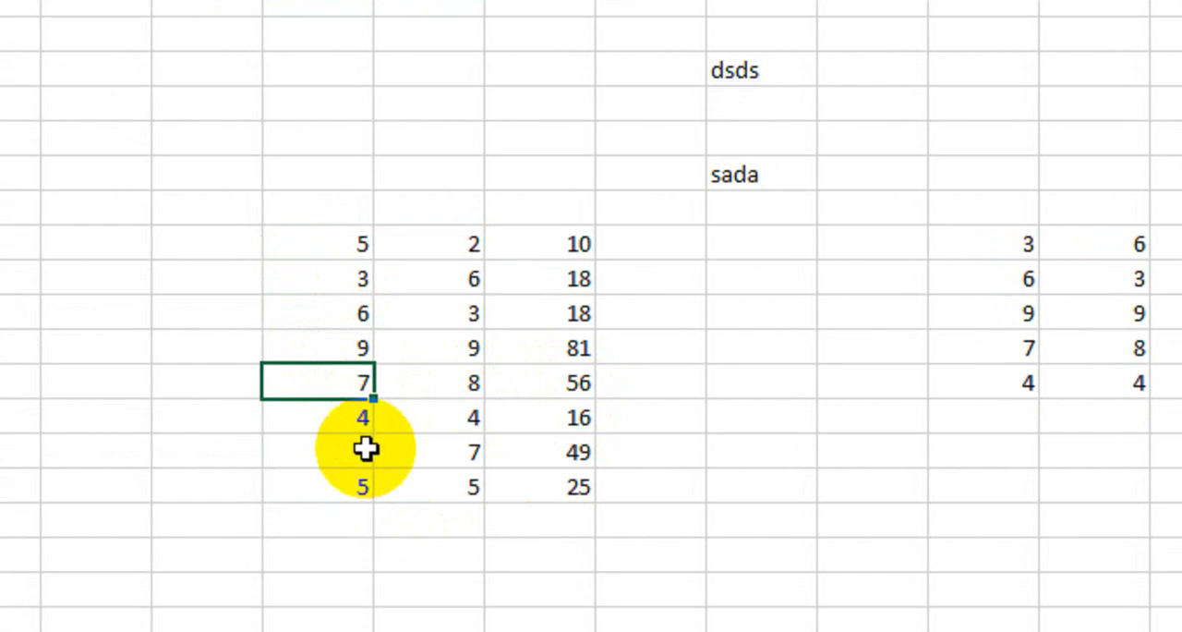
type("5")
key("Return")
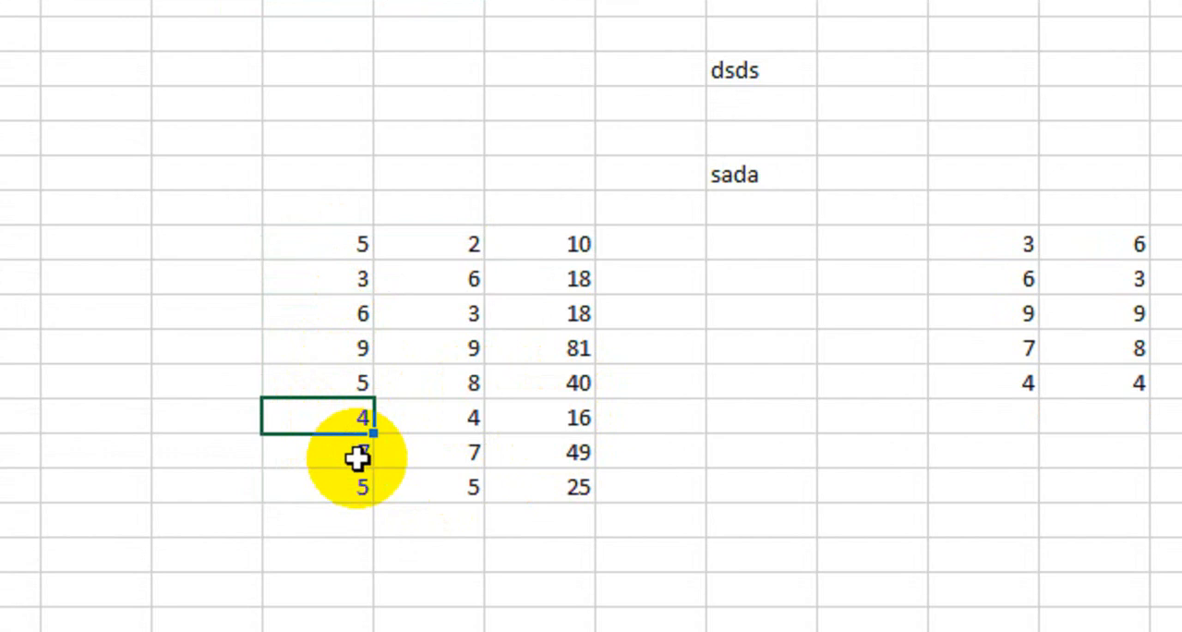
key("Return")
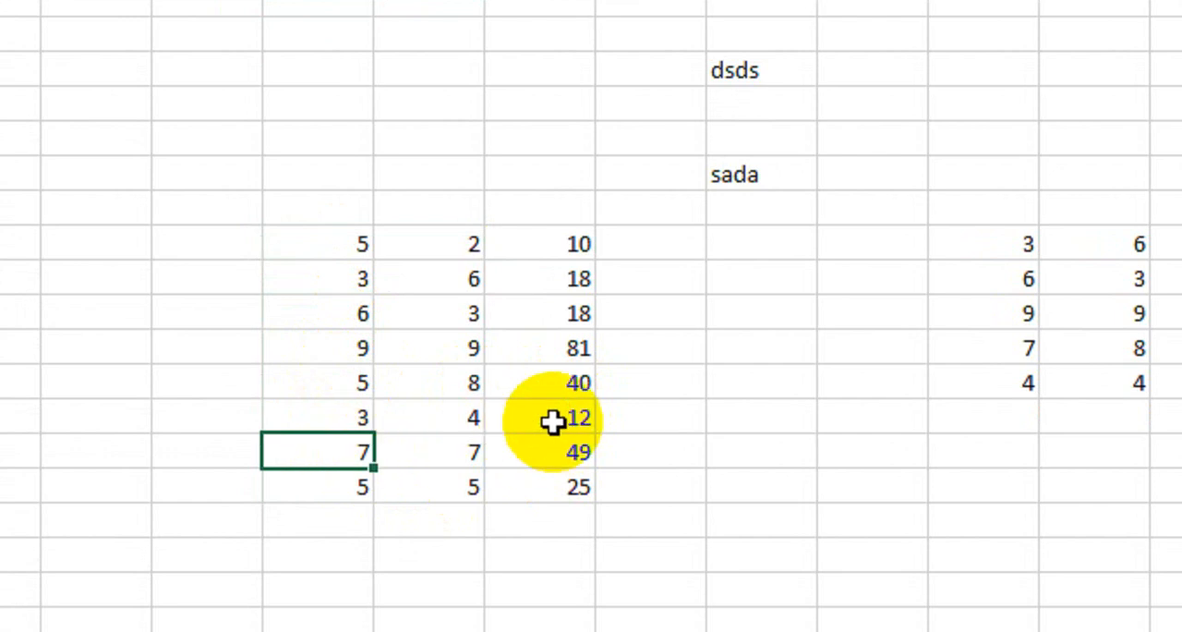
left_click_drag(554, 244, 553, 487)
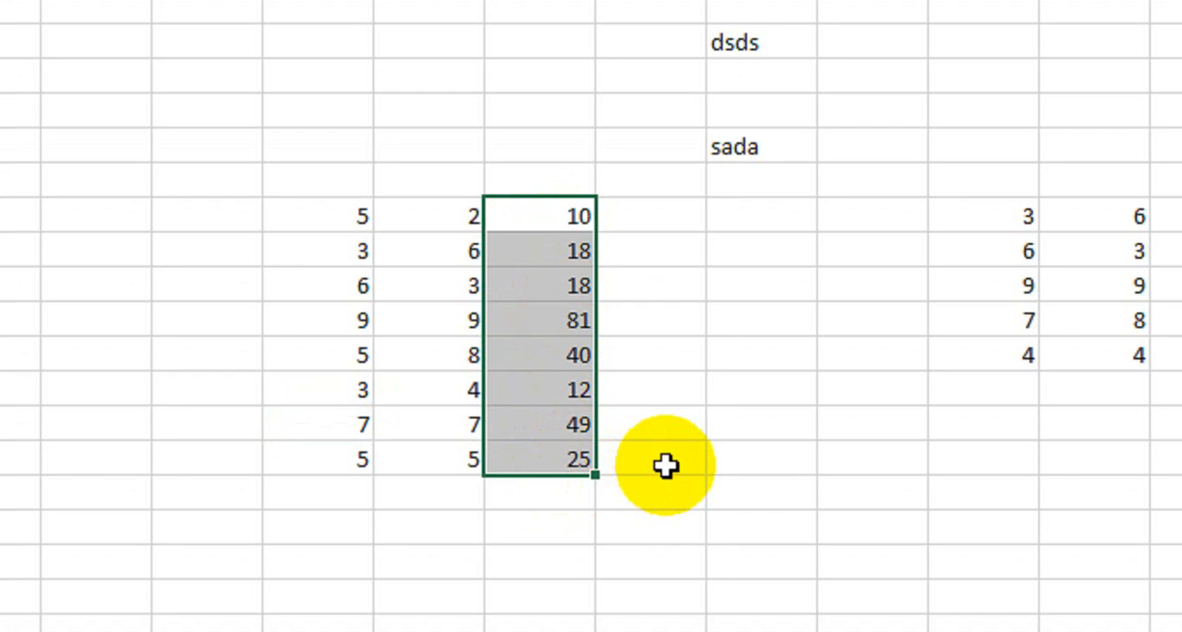
left_click(804, 388)
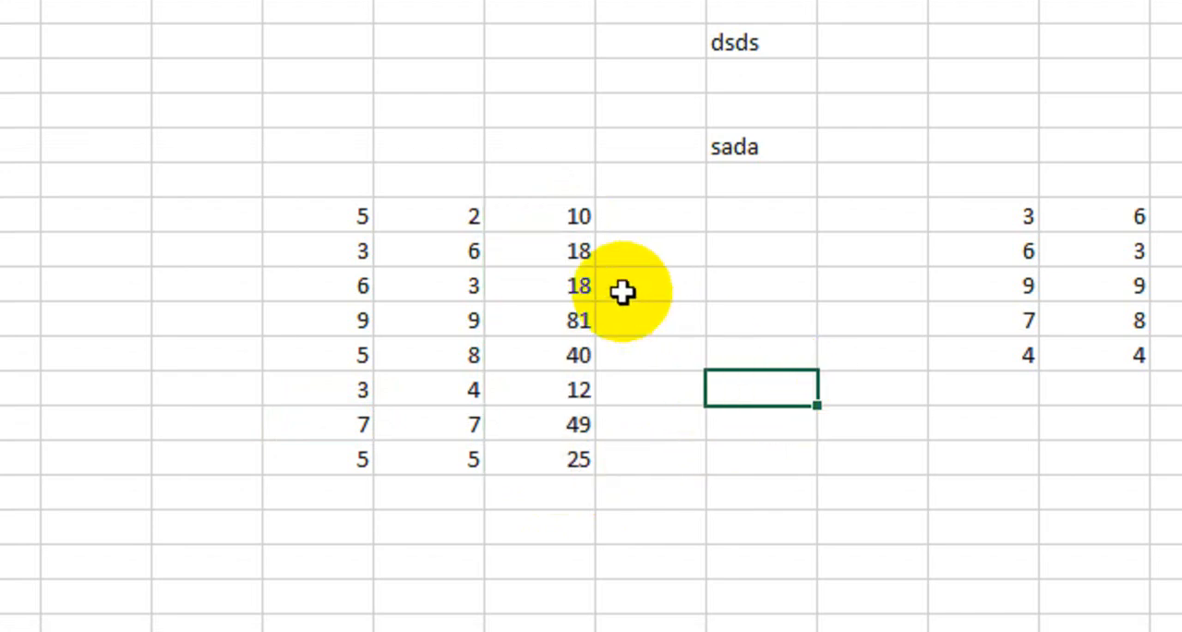
left_click(689, 245)
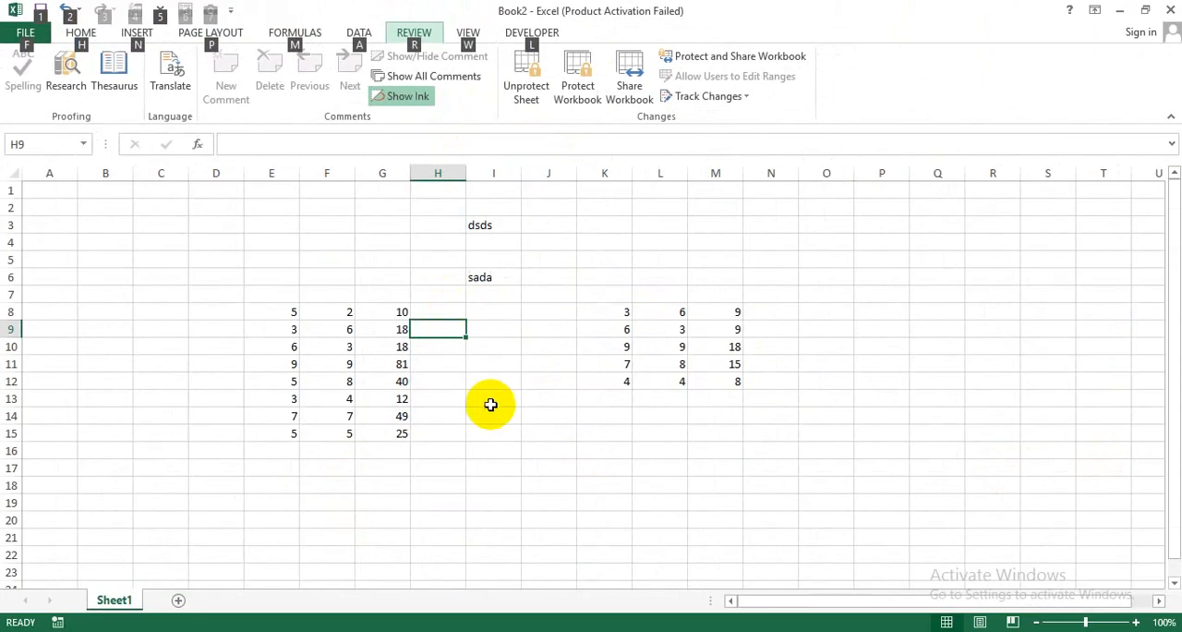
key("Escape")
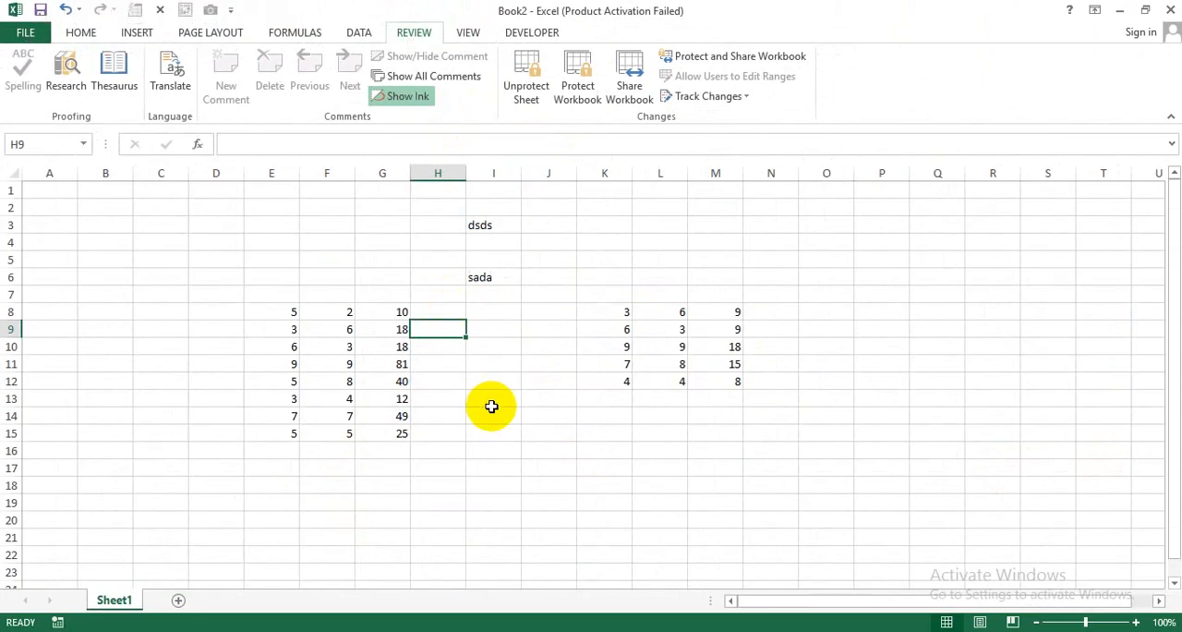